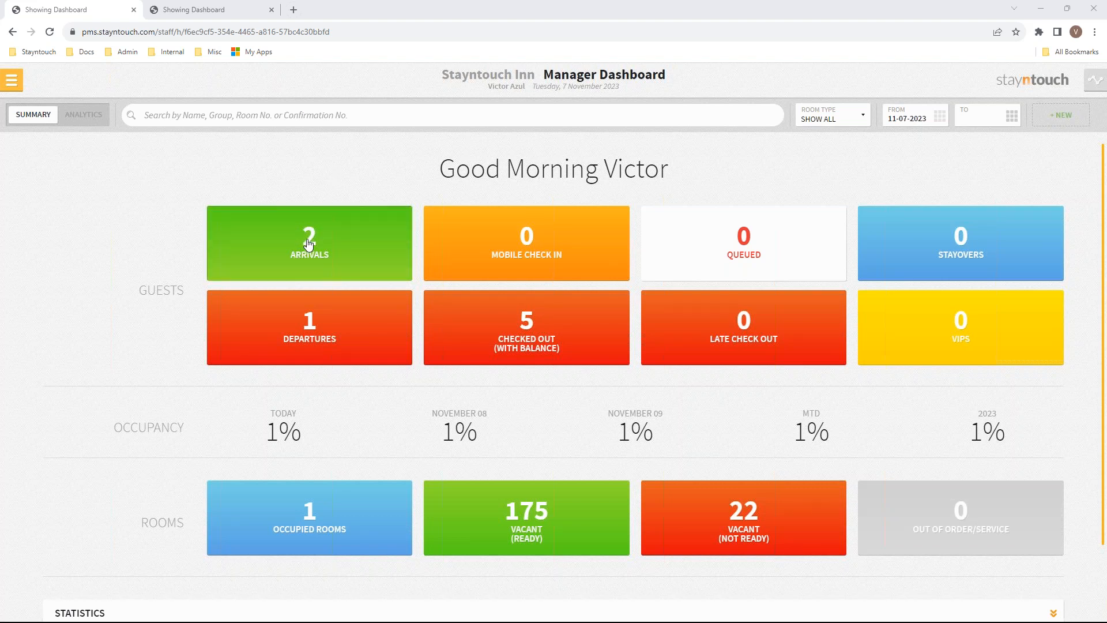
pyautogui.click(552, 343)
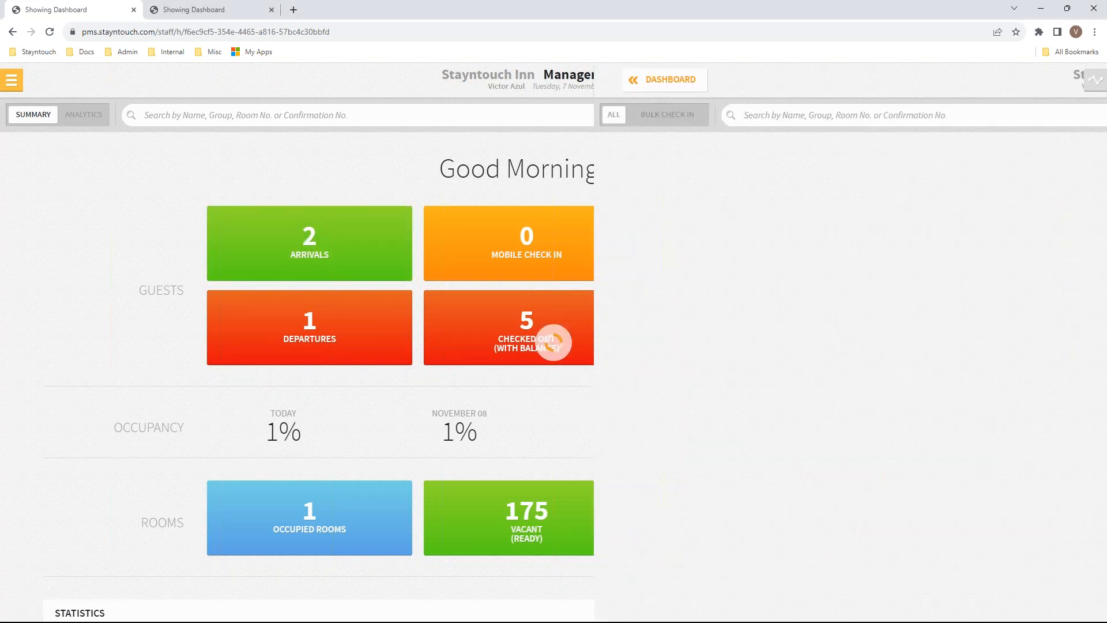
pyautogui.click(109, 228)
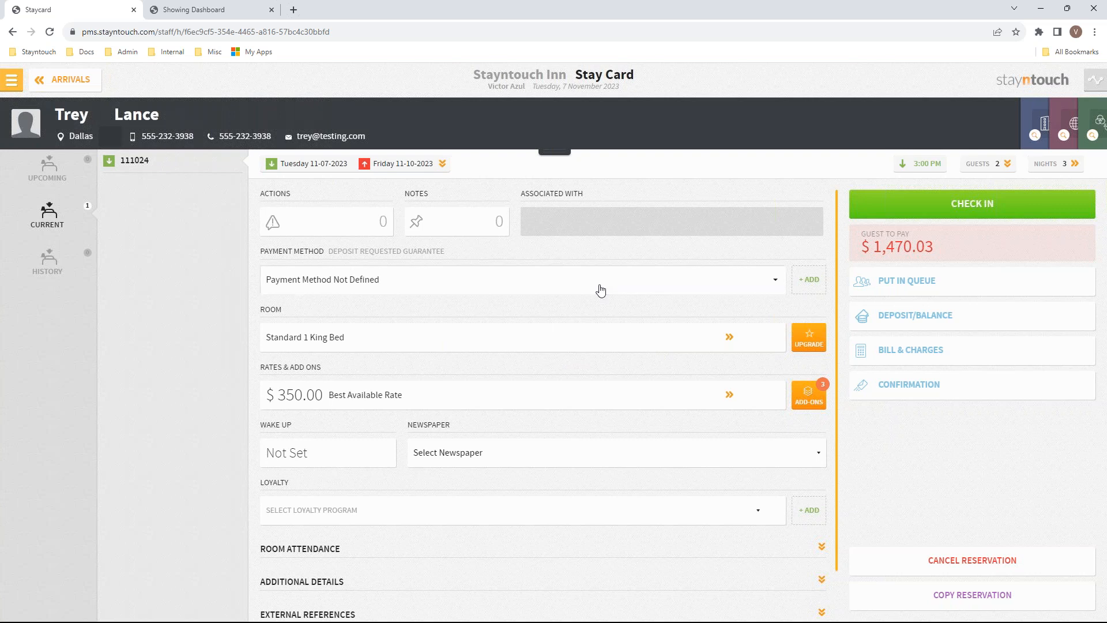
pyautogui.click(999, 173)
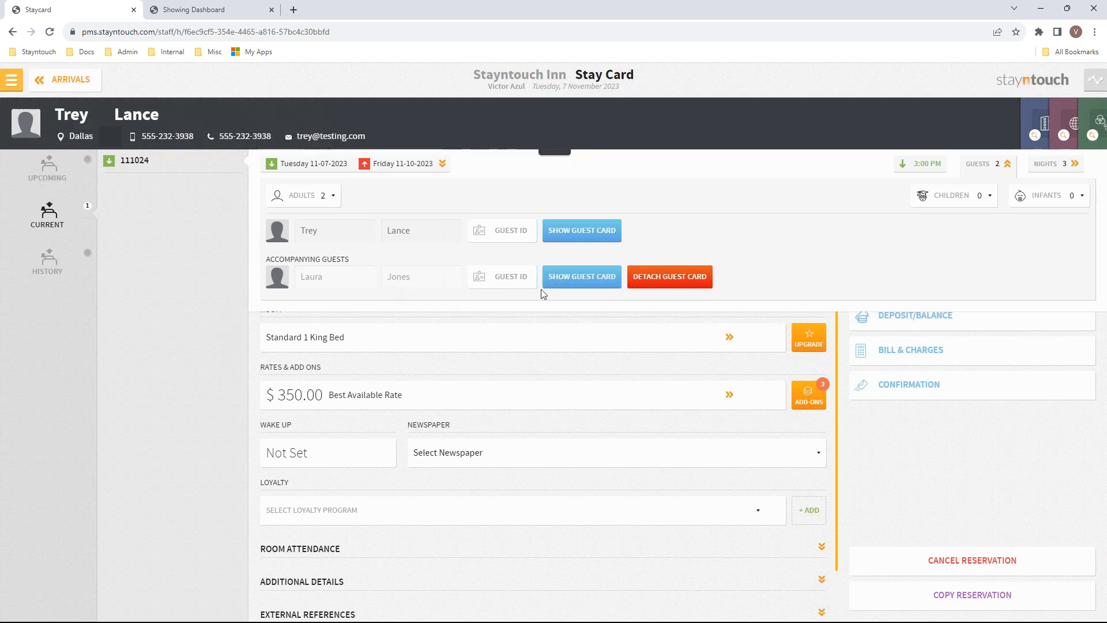
pyautogui.click(583, 280)
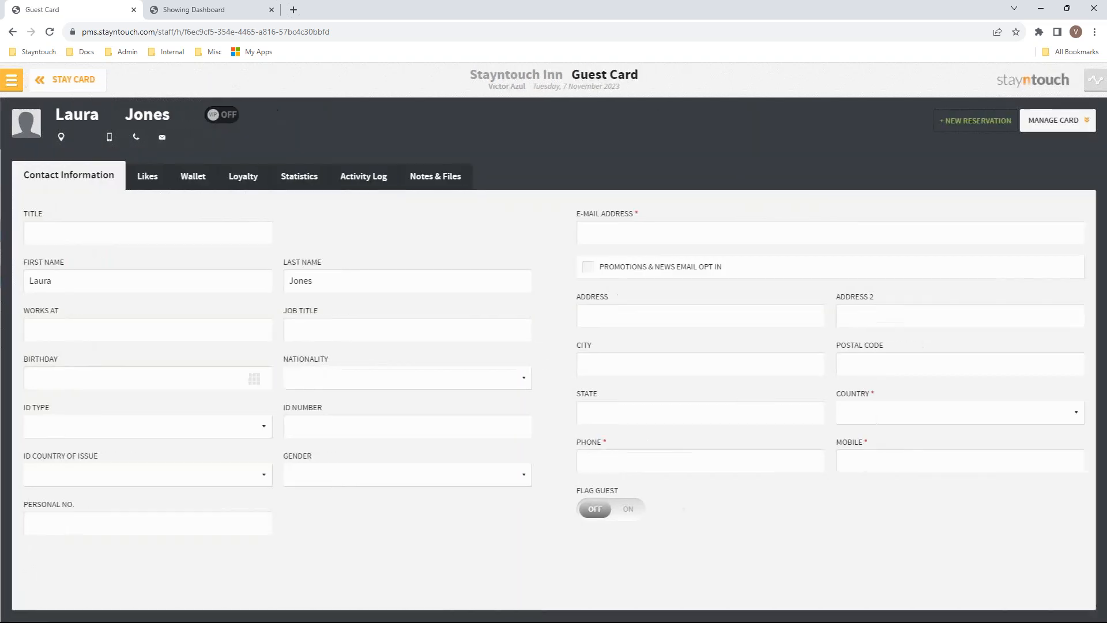
pyautogui.doubleClick(144, 288)
pyautogui.press('BackSpace')
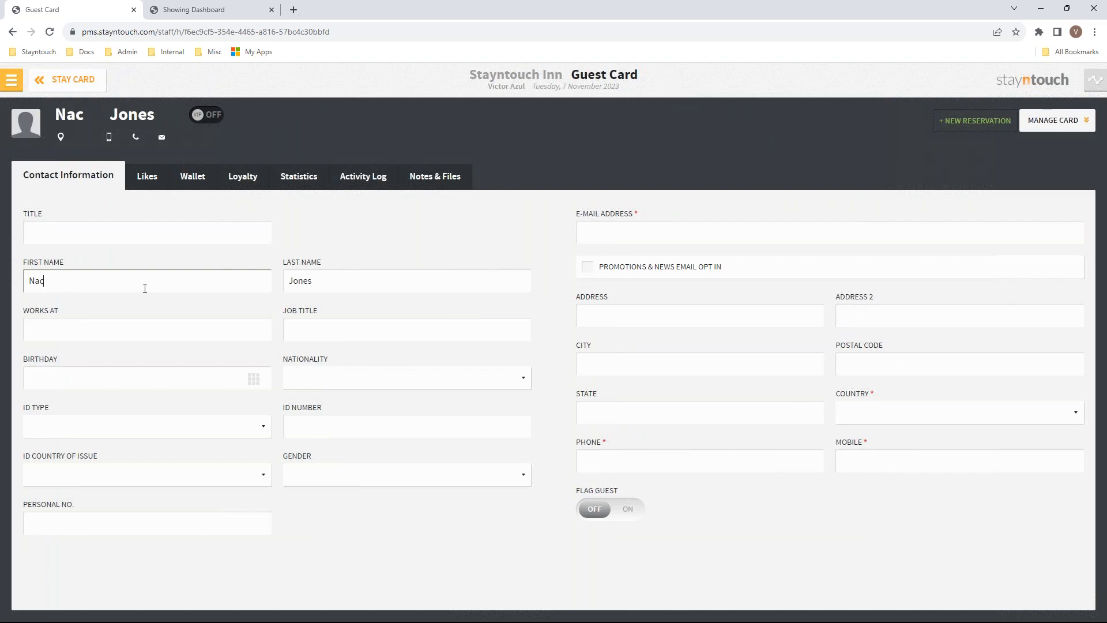
pyautogui.press('Tab')
# Back on the Stay Card, detach the accompanying guest's card from reservation 111024
pyautogui.click(63, 80)
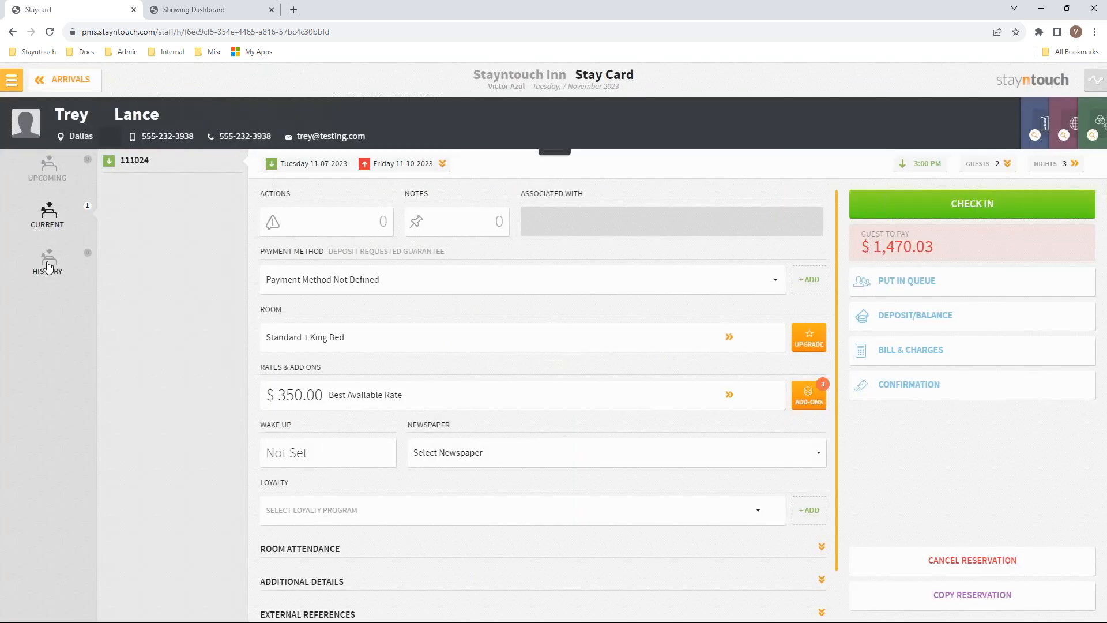
pyautogui.click(49, 266)
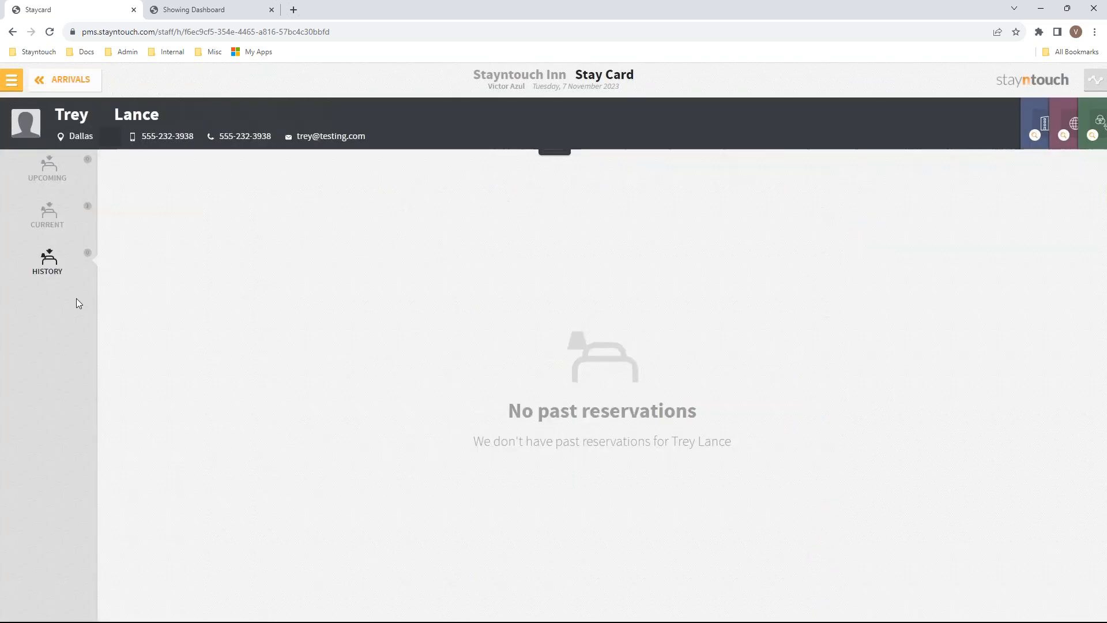
pyautogui.click(46, 221)
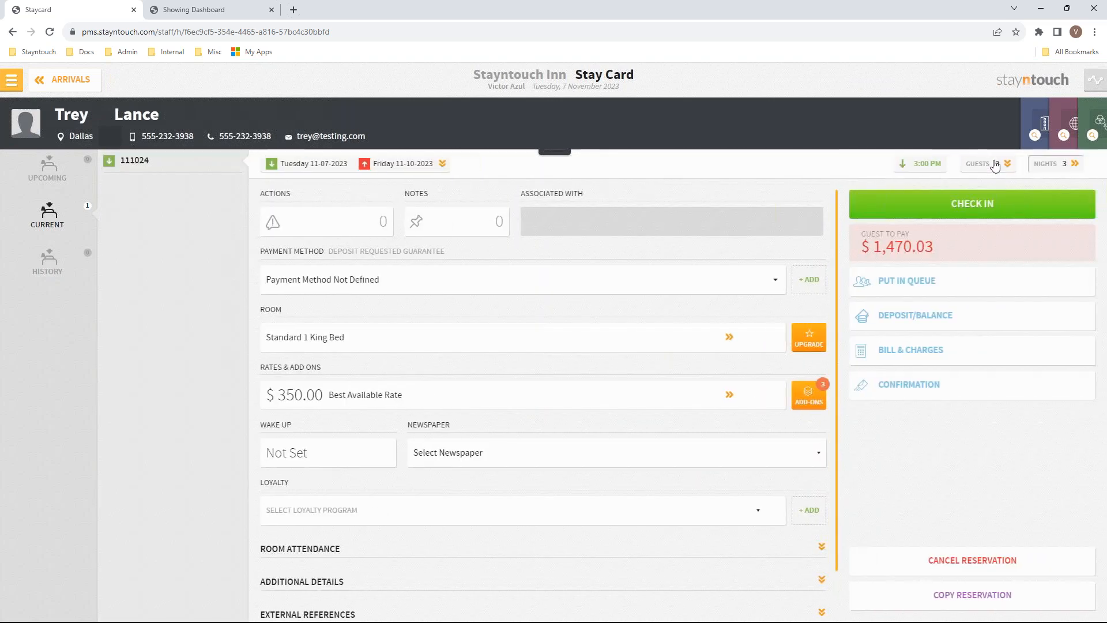
pyautogui.click(986, 164)
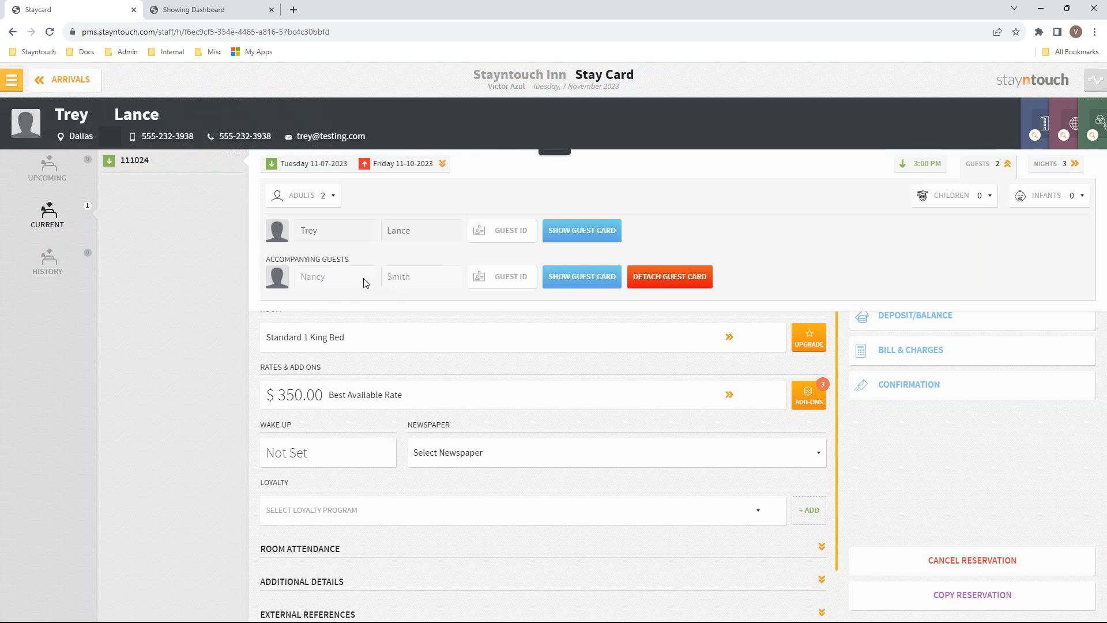
pyautogui.click(676, 279)
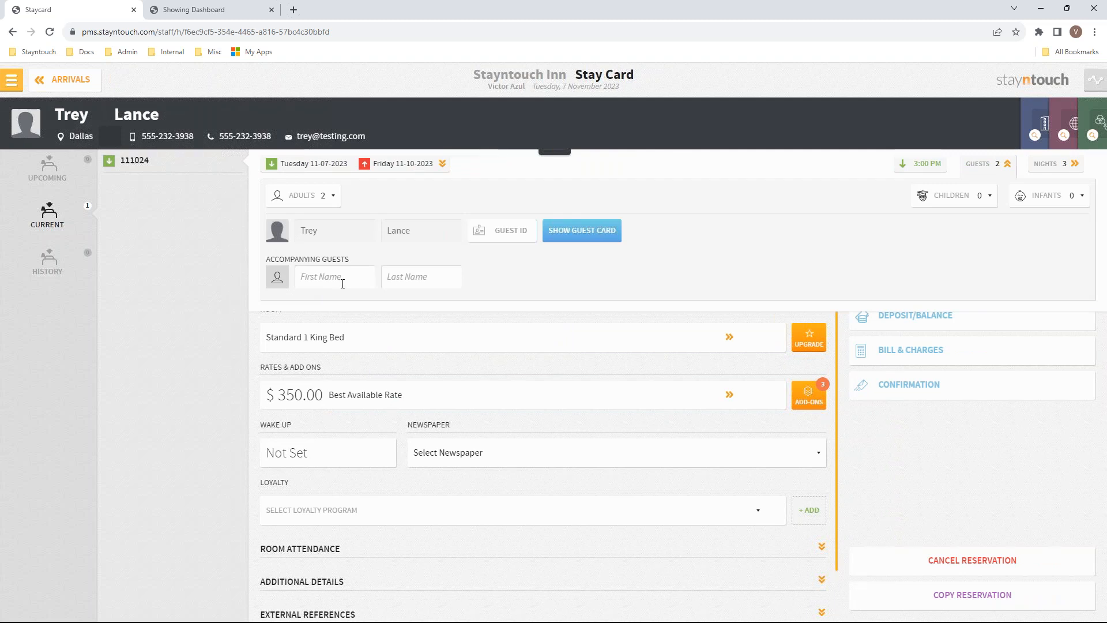
pyautogui.click(343, 282)
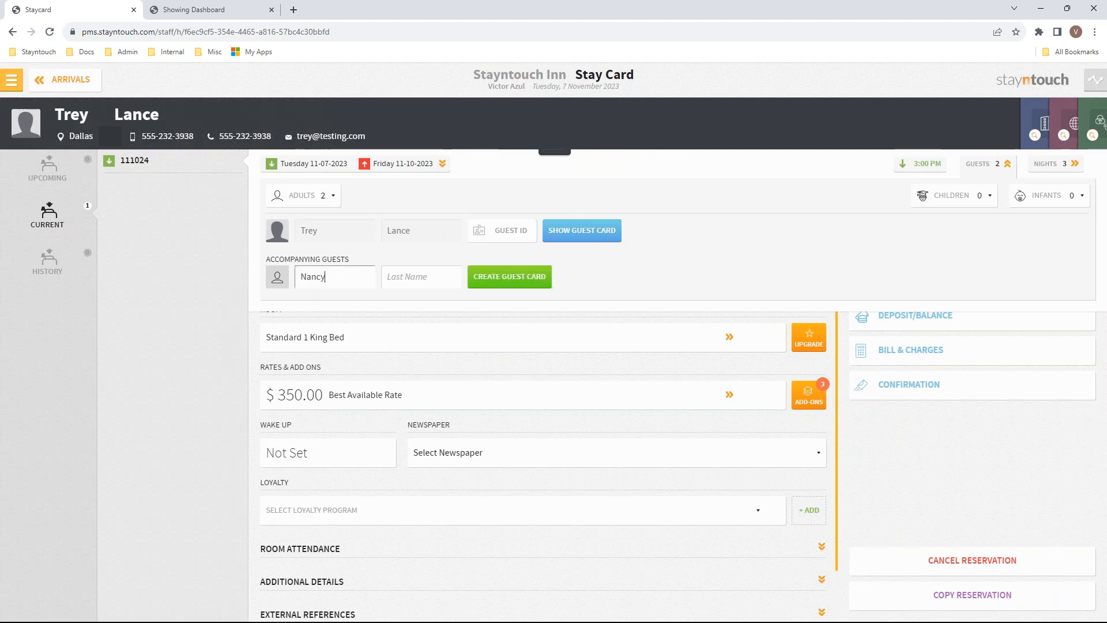
pyautogui.press('Tab')
pyautogui.click(984, 168)
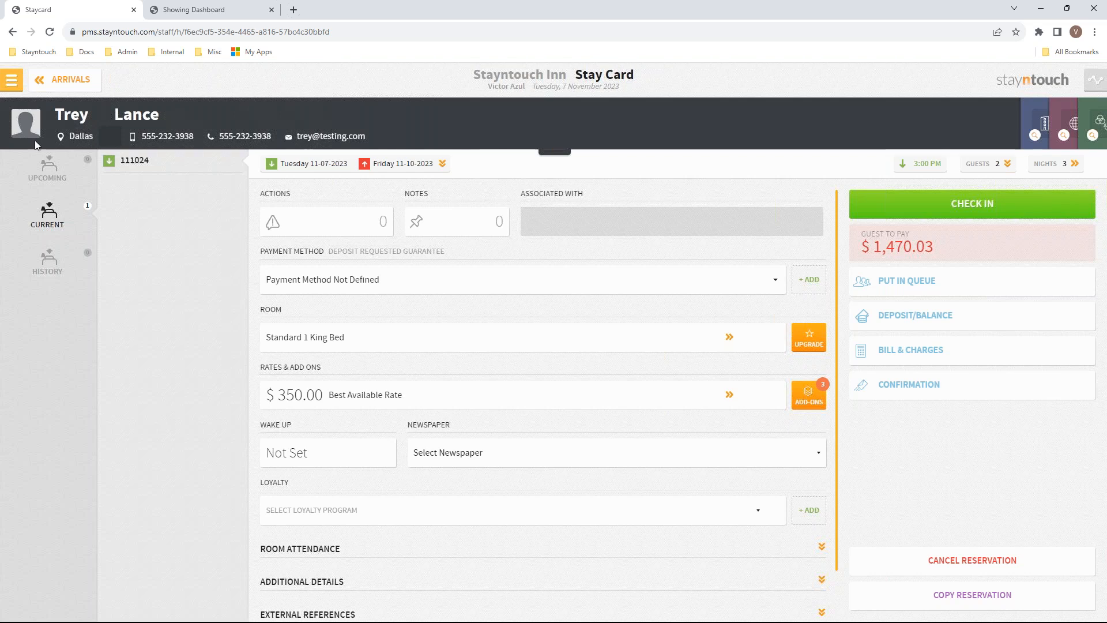
# Go to Reports > Schedule a Report/Export and list the Custom Exports
pyautogui.click(9, 84)
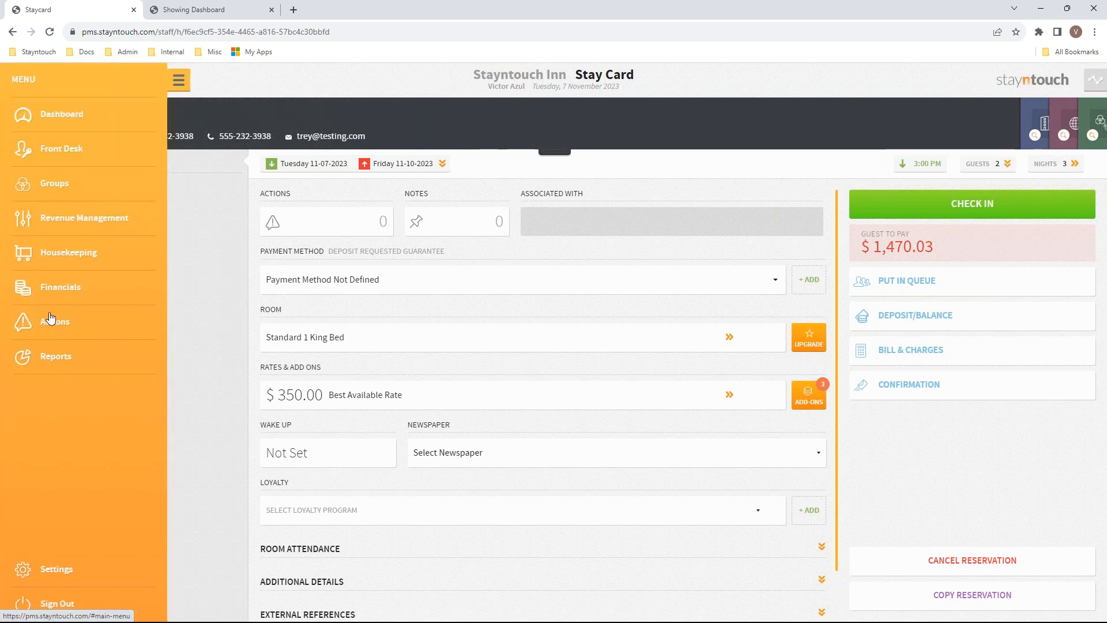
pyautogui.click(59, 360)
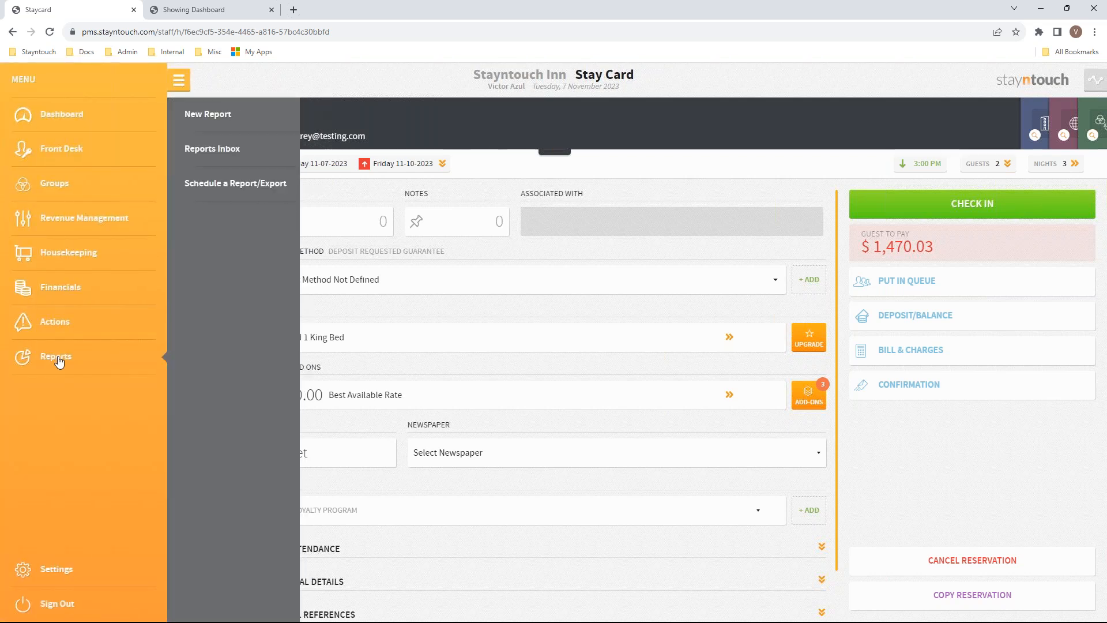
pyautogui.click(240, 183)
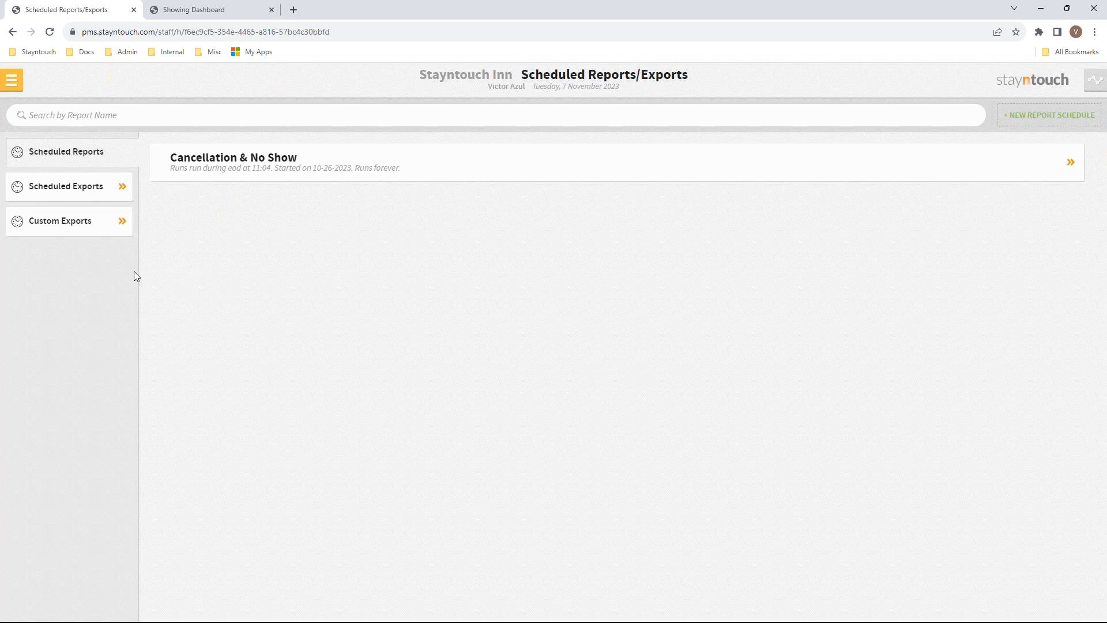
pyautogui.click(86, 233)
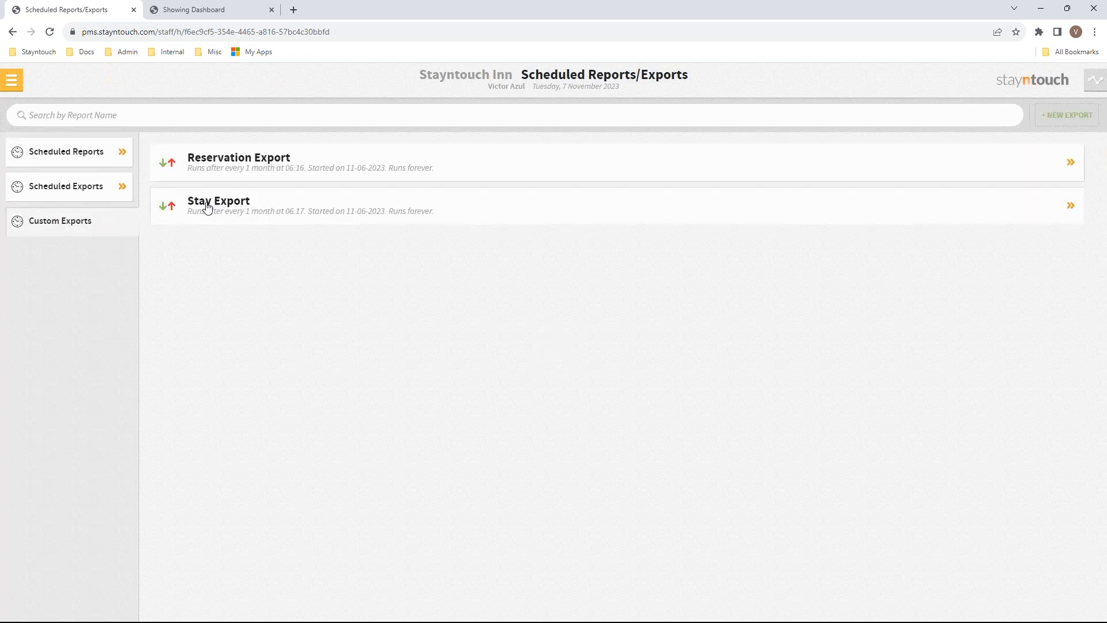
# Review the Reservation Export's Duration options without changing them, then open the Stay Export
pyautogui.click(234, 175)
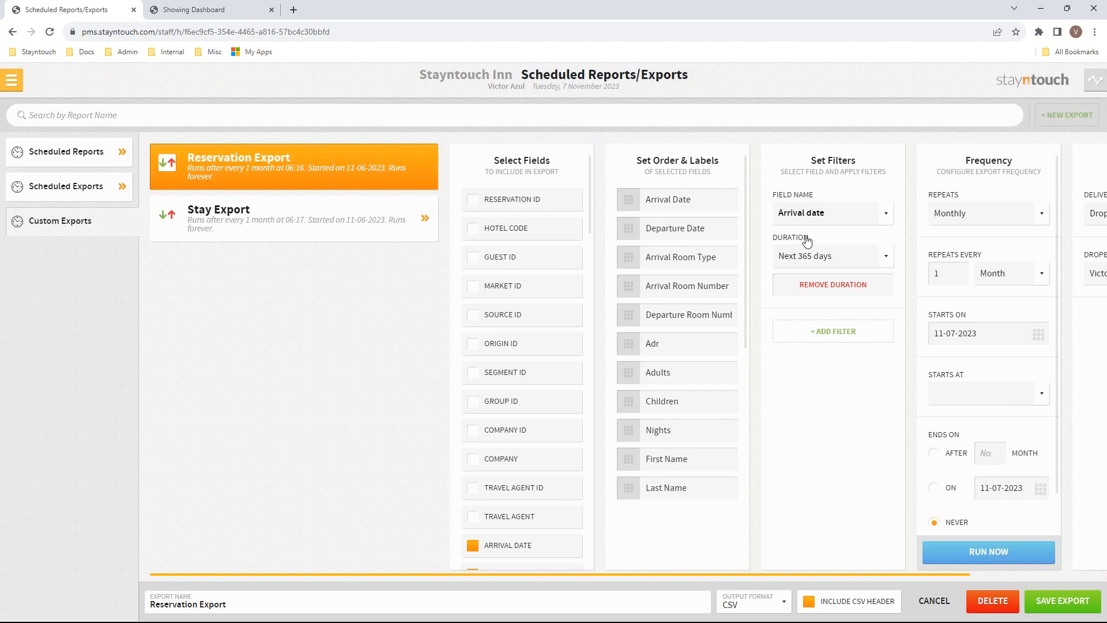
pyautogui.click(805, 257)
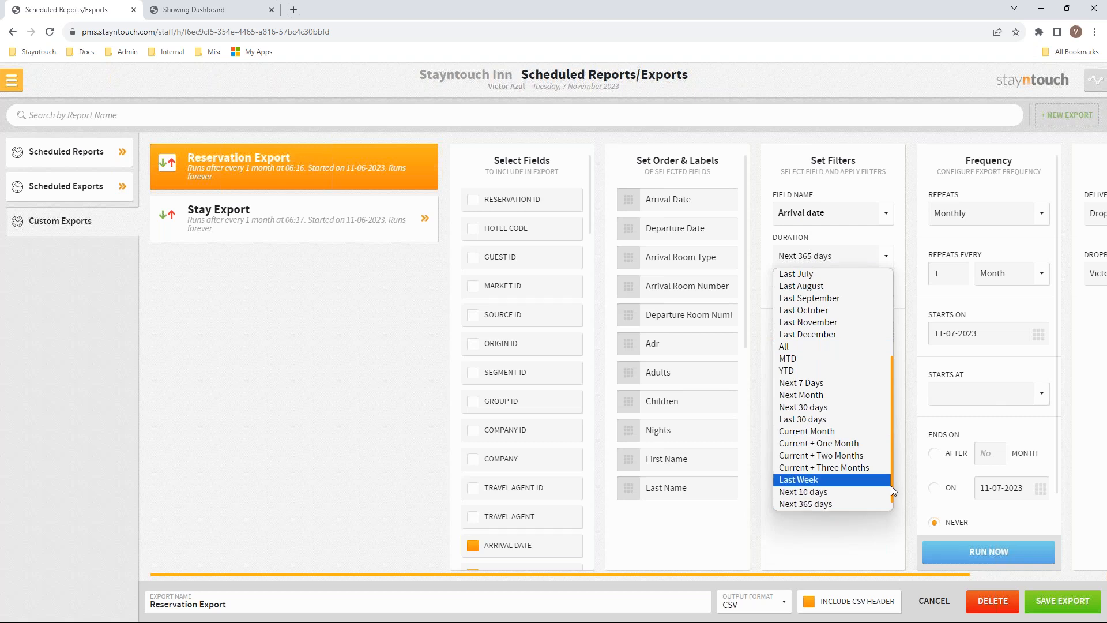
pyautogui.scroll(-1, 891, 485)
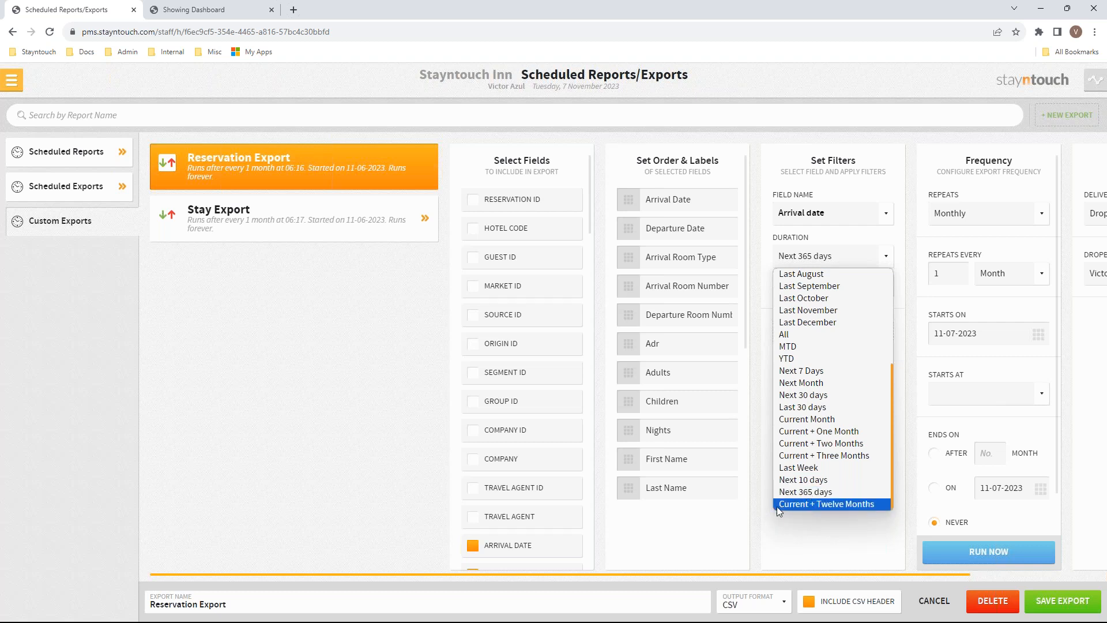
pyautogui.click(768, 528)
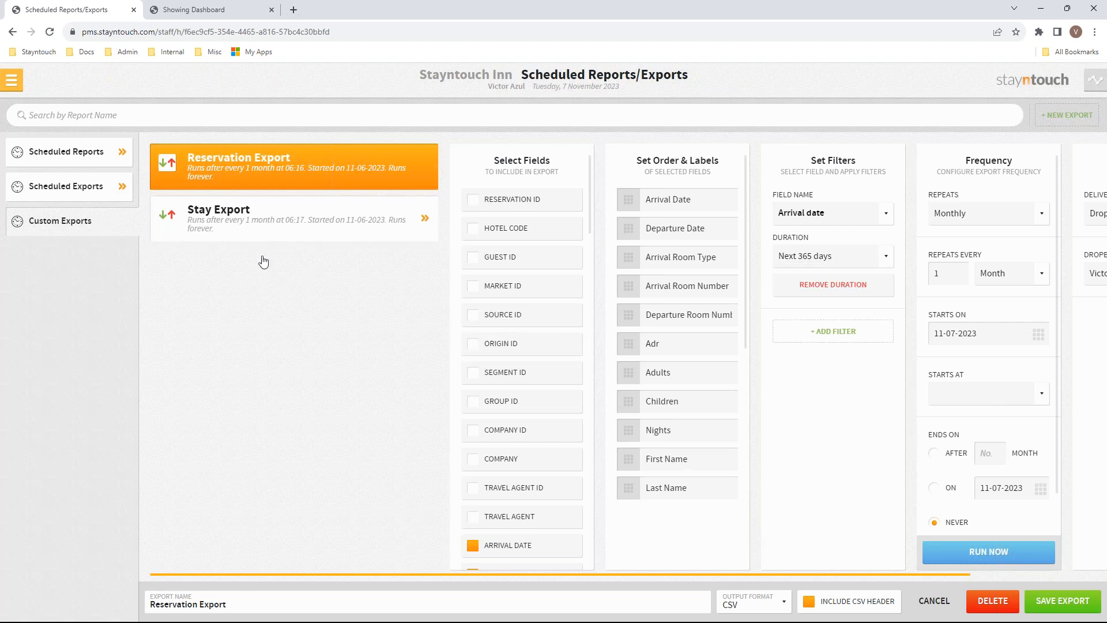
pyautogui.click(289, 232)
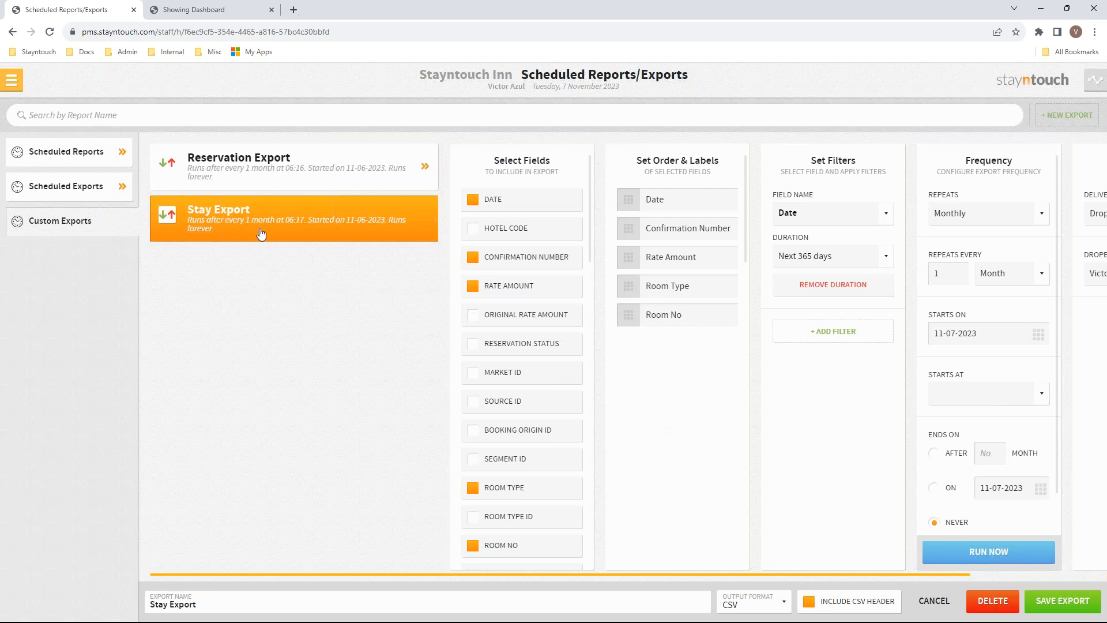
# Browse the Stay Export's Duration choices, then switch to the Scheduled Reports list
pyautogui.click(813, 256)
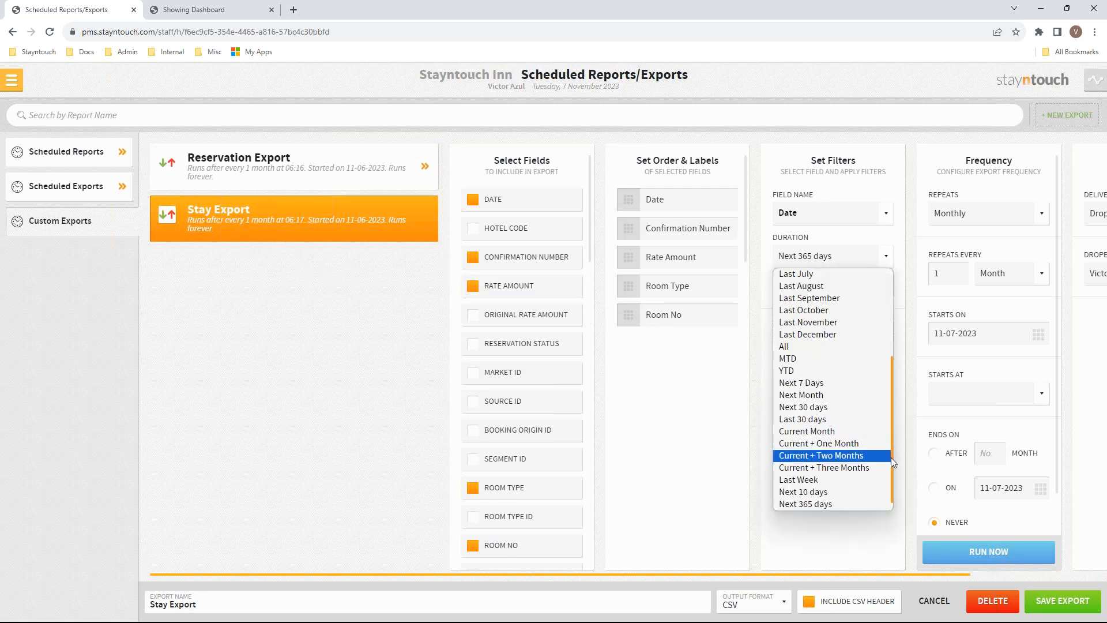
pyautogui.scroll(-1, 891, 458)
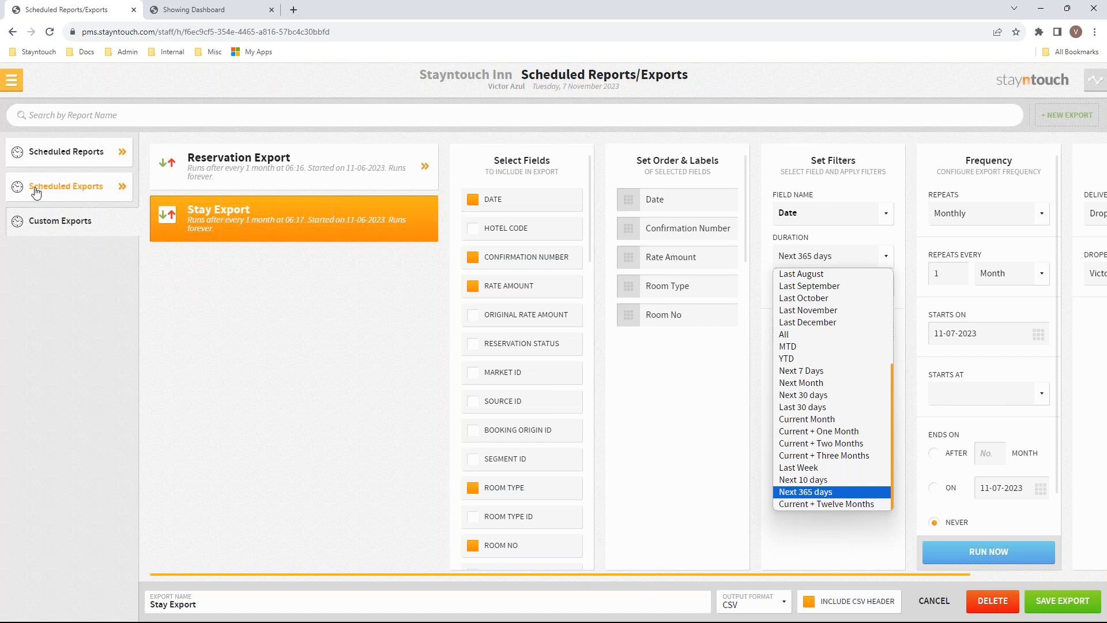
pyautogui.click(45, 152)
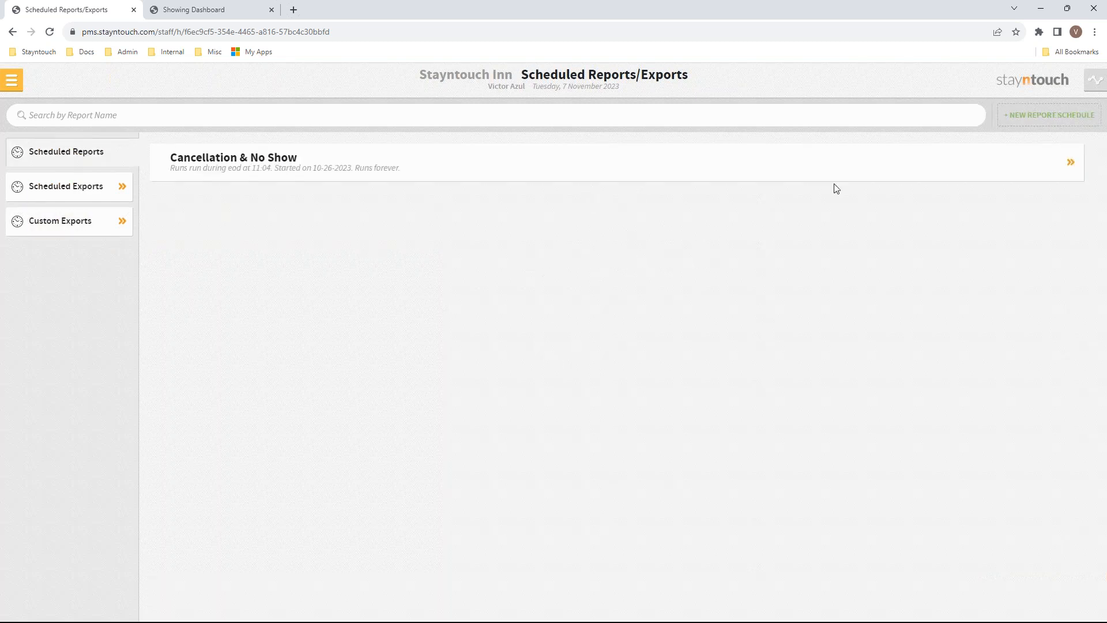
# Start a new Business on the Books report schedule with time period Next 365 days
pyautogui.click(1062, 117)
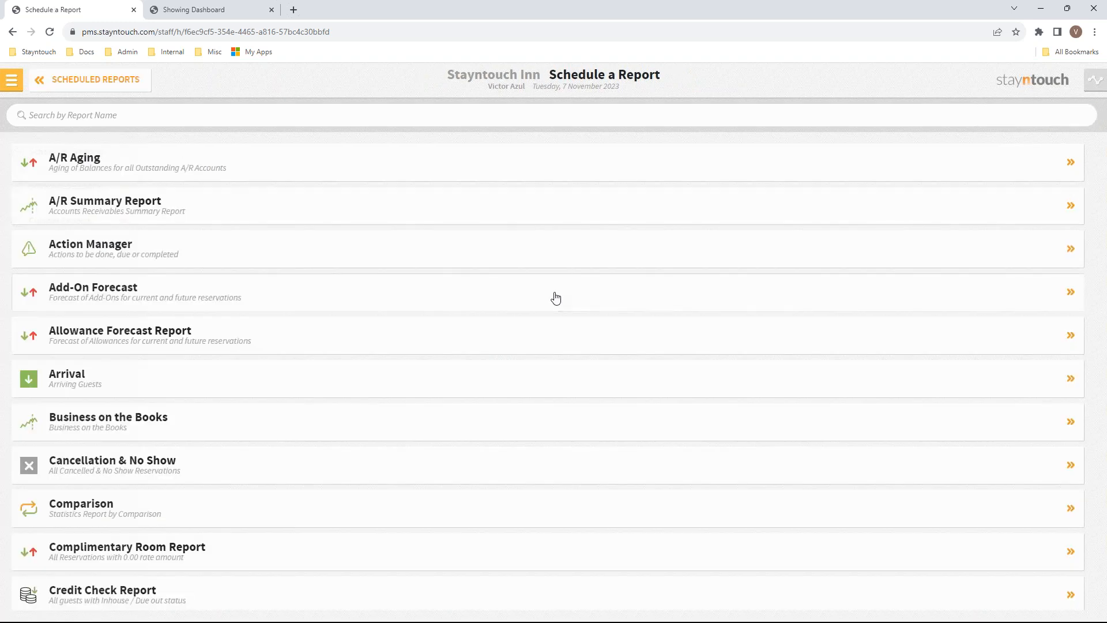
pyautogui.click(111, 431)
pyautogui.click(991, 215)
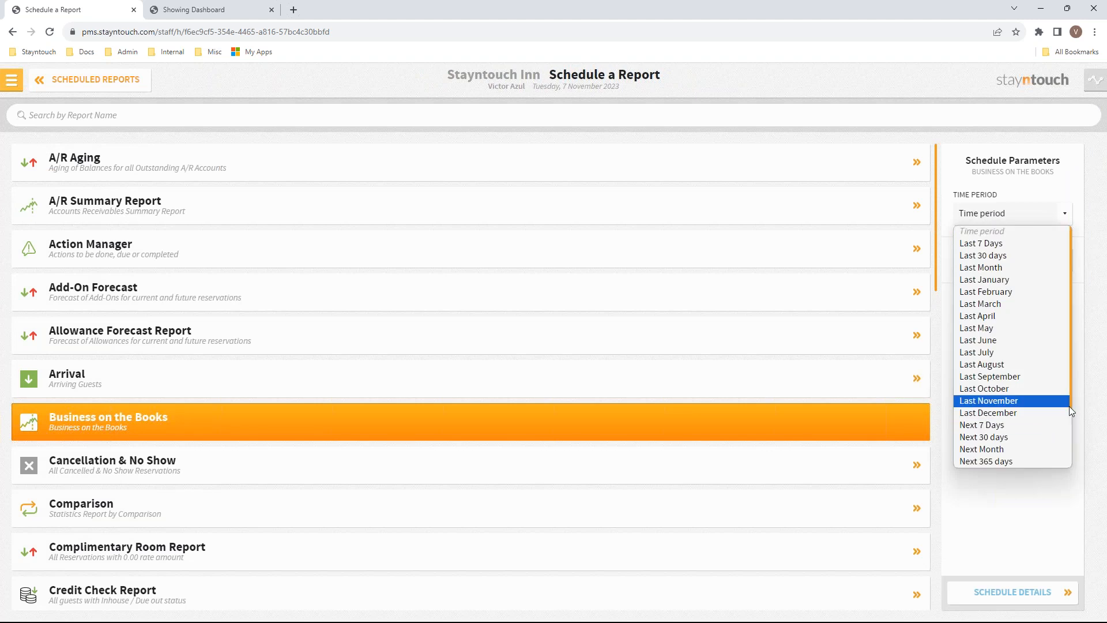
pyautogui.click(1062, 467)
pyautogui.click(1015, 214)
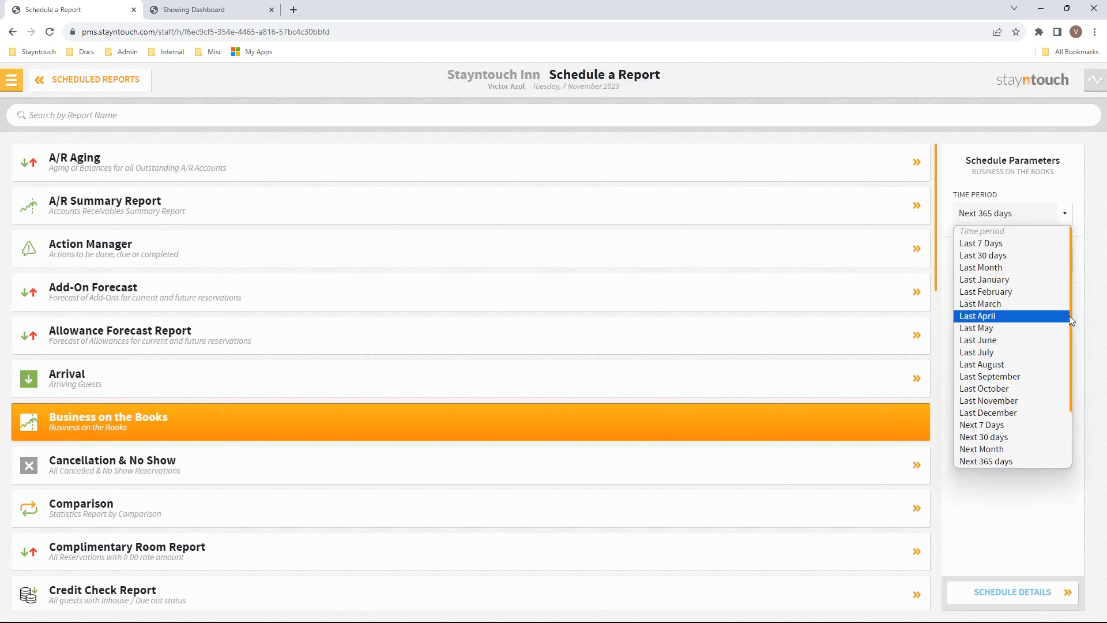
pyautogui.moveTo(1068, 321); pyautogui.dragTo(1067, 403)
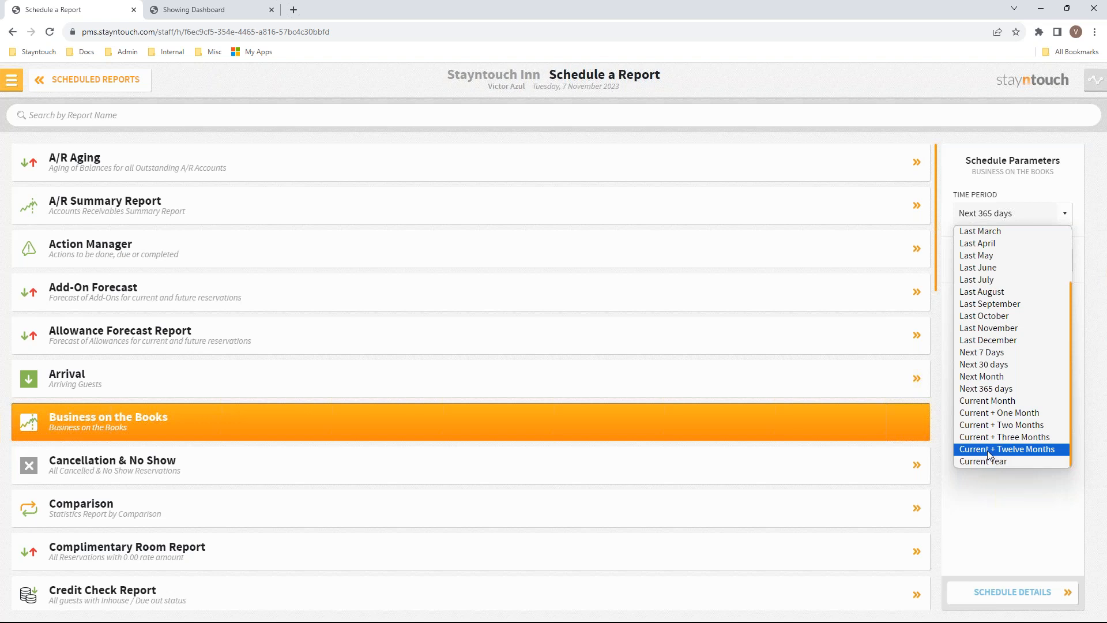
# Return to the Wexford Bay Hotel Manager Dashboard
pyautogui.click(12, 80)
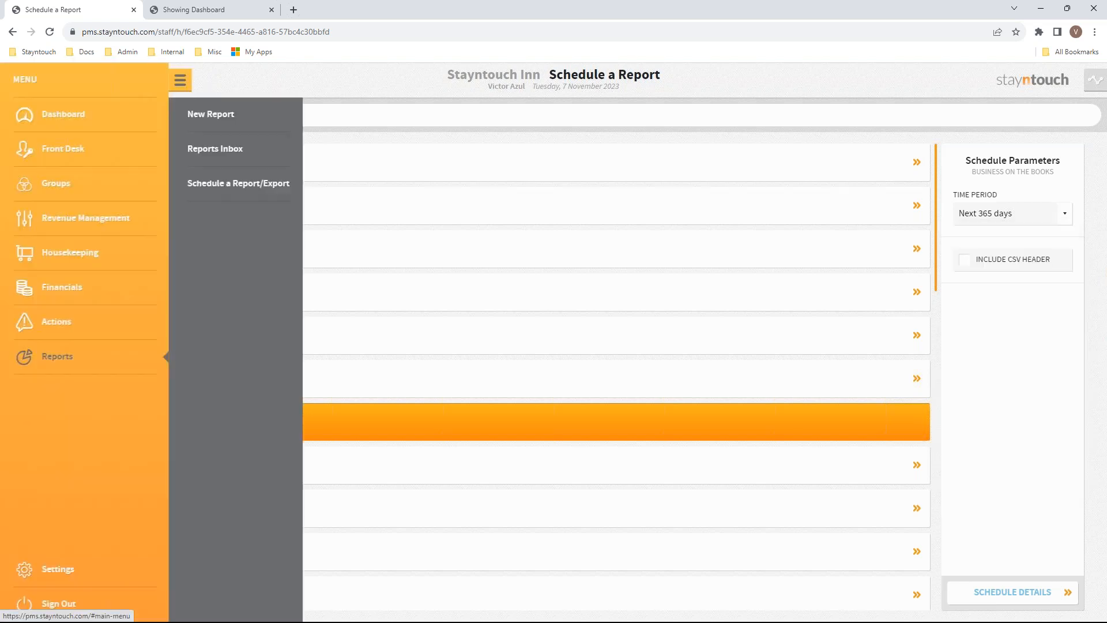
pyautogui.click(41, 116)
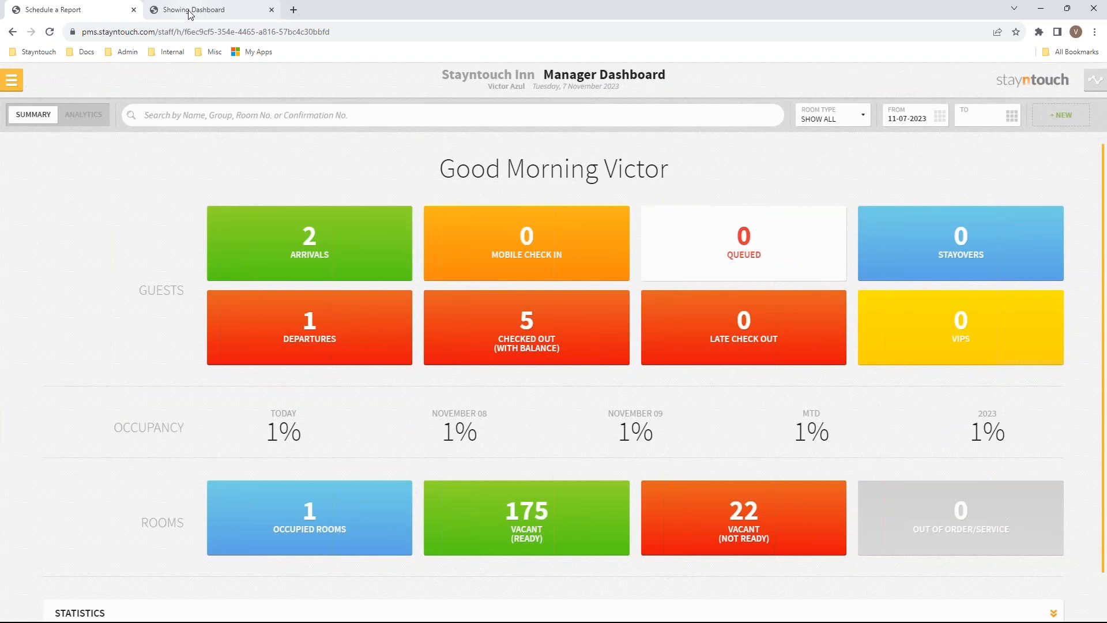
pyautogui.click(187, 10)
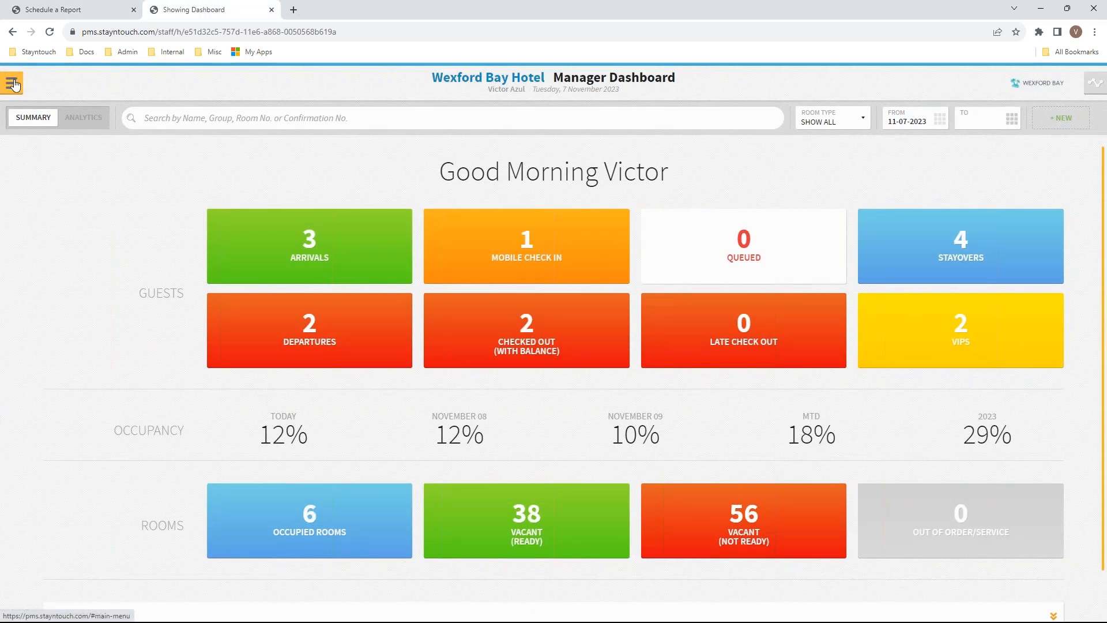
# Go to Financials > CC Transactions for Wexford Bay Hotel
pyautogui.click(12, 83)
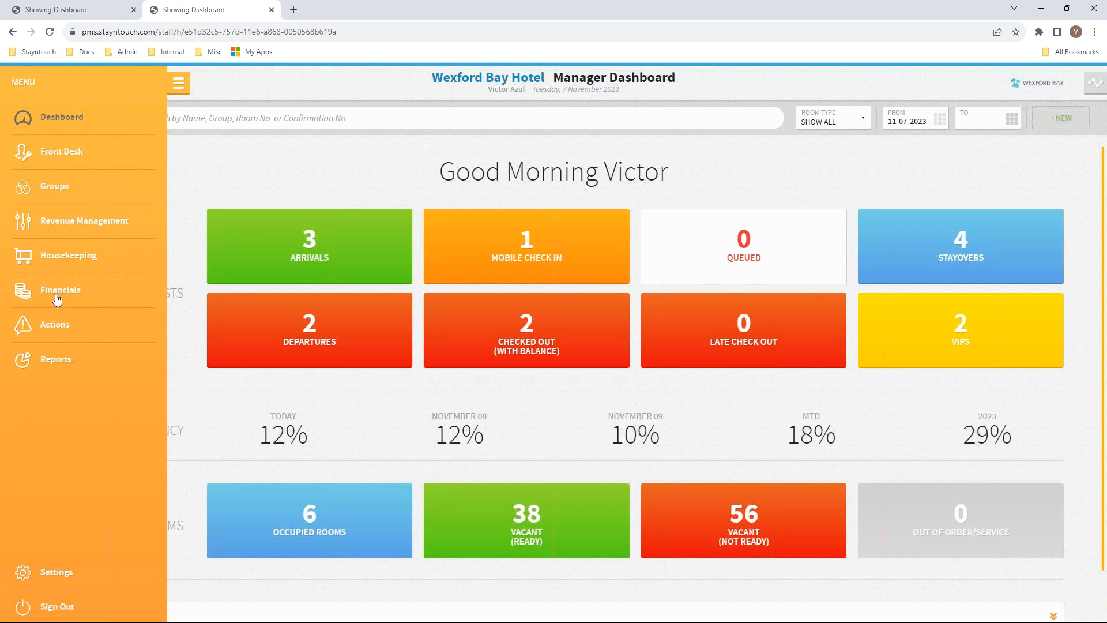
pyautogui.click(57, 294)
pyautogui.click(213, 161)
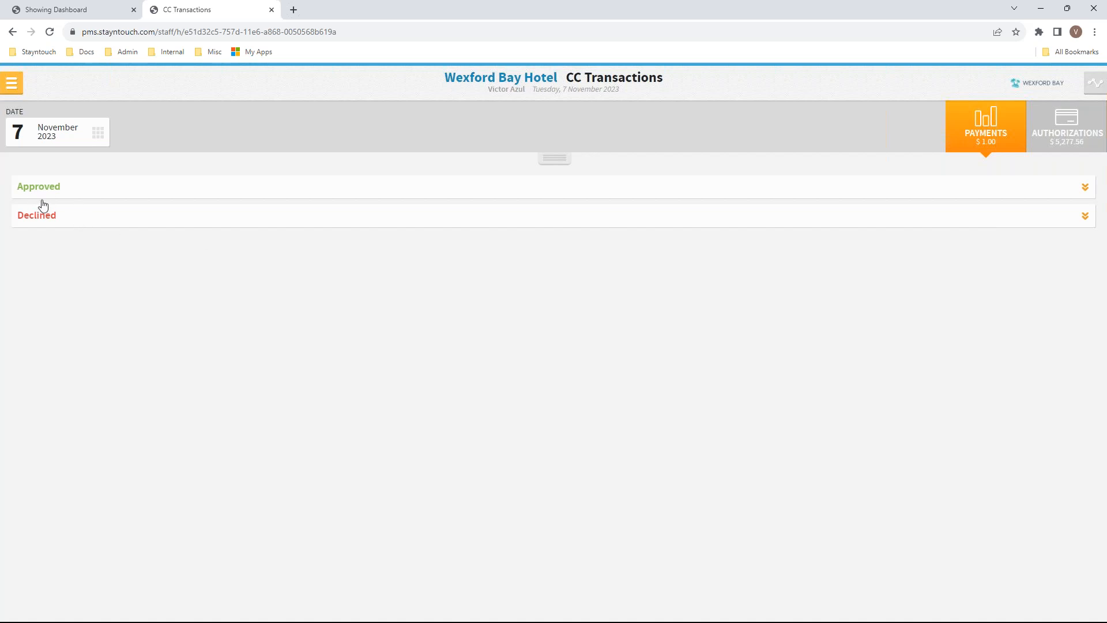
# Set the date to 6 November 2023 and expand Approved > VISA to list both payments
pyautogui.click(52, 128)
pyautogui.click(479, 340)
pyautogui.click(65, 191)
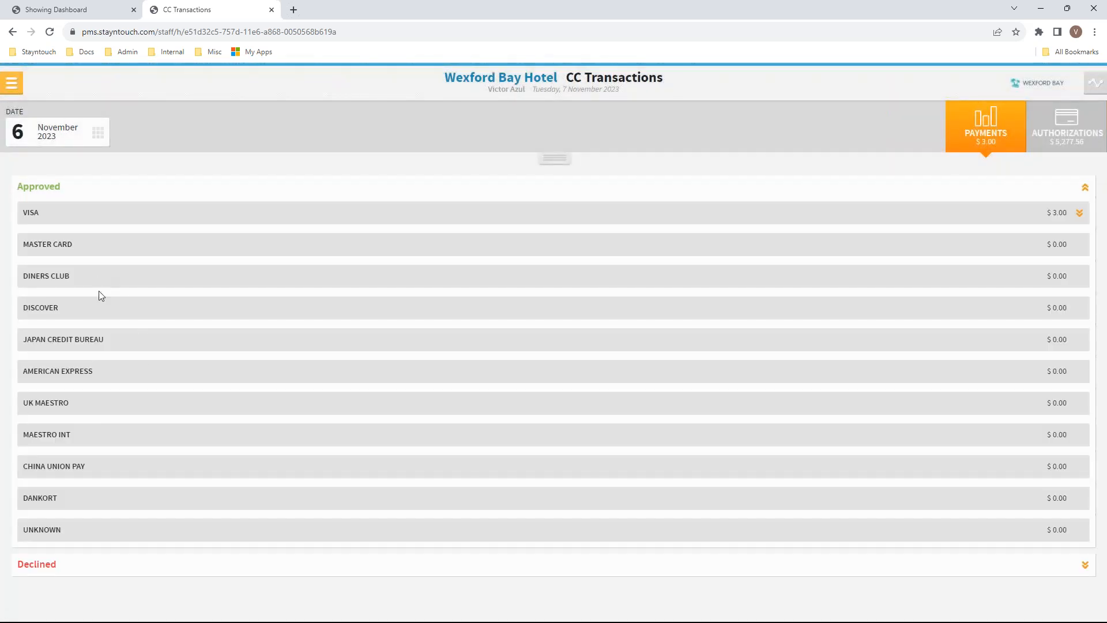
pyautogui.click(65, 214)
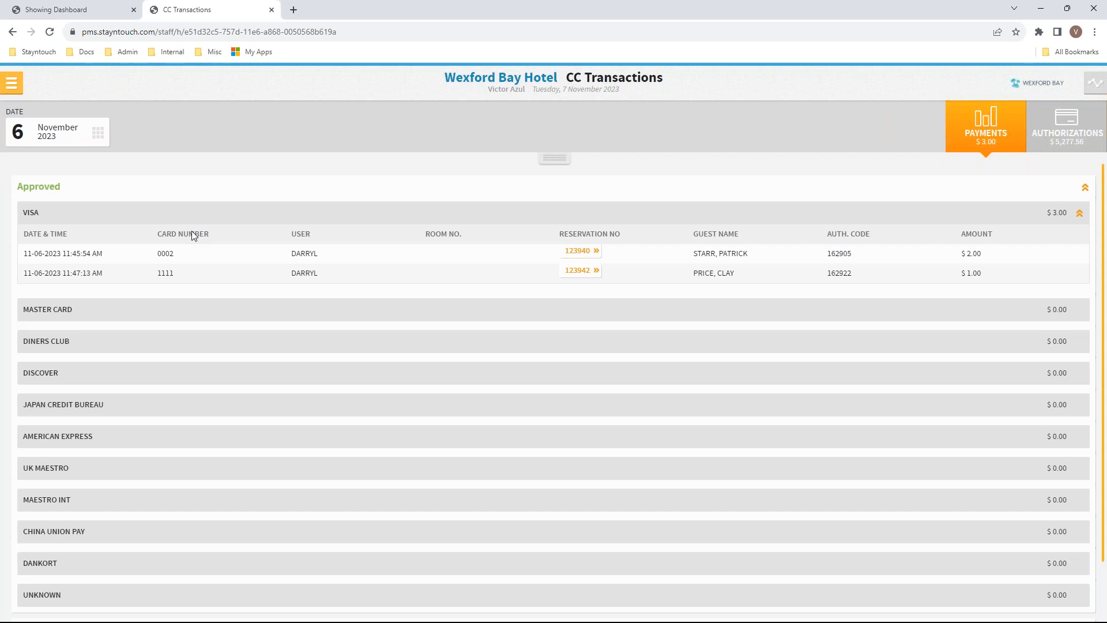
# Switch to the Stayntouch Inn property and open Settings > Hotel Admin
pyautogui.click(11, 83)
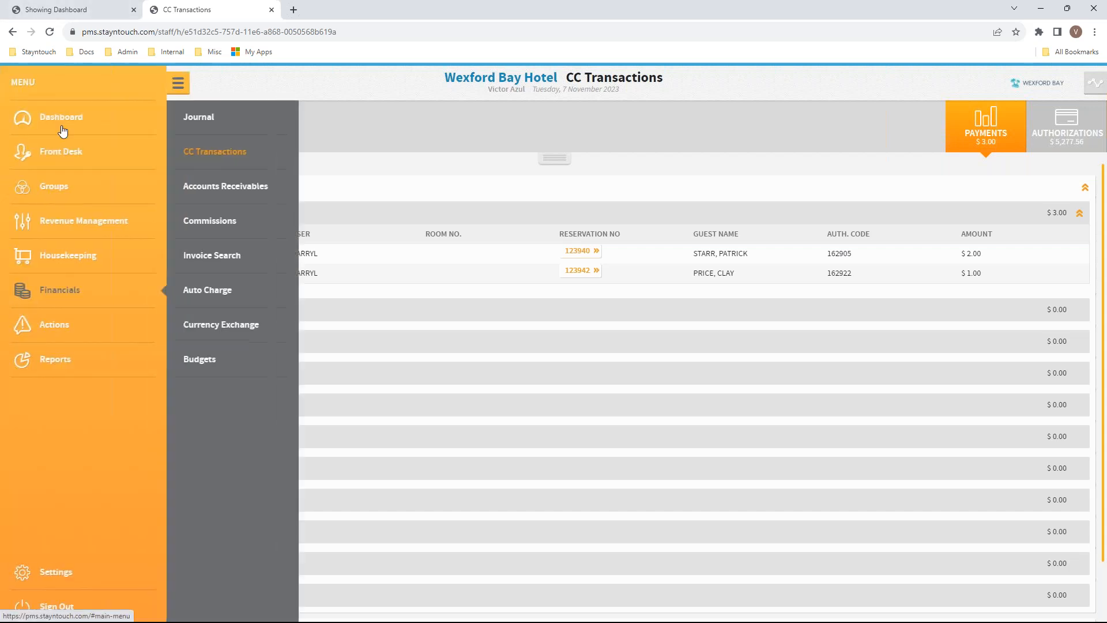
pyautogui.click(29, 124)
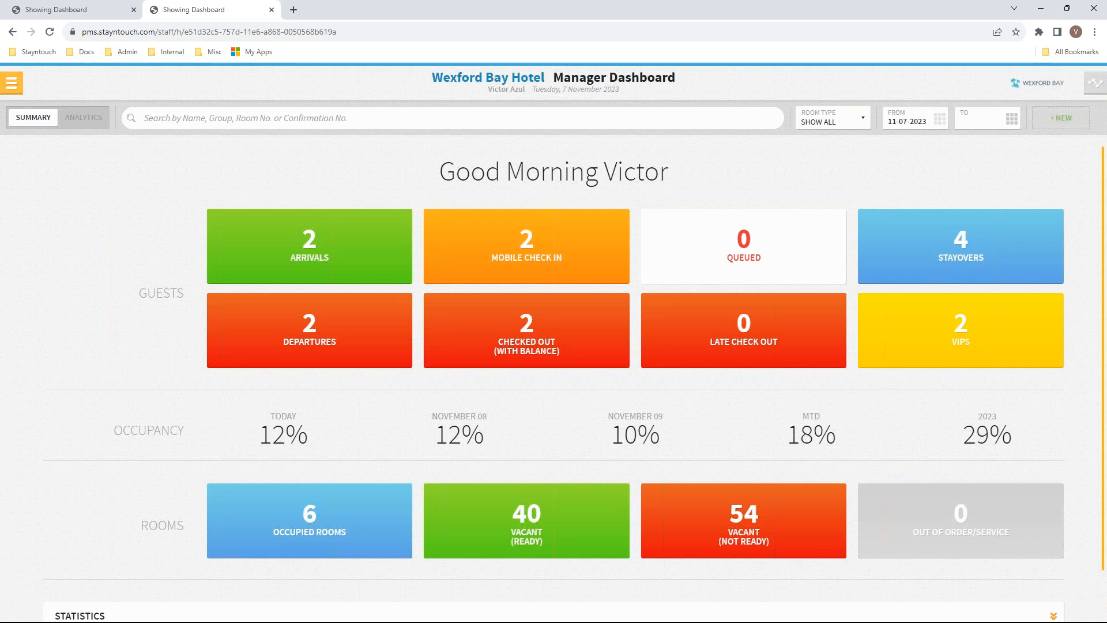
pyautogui.click(30, 12)
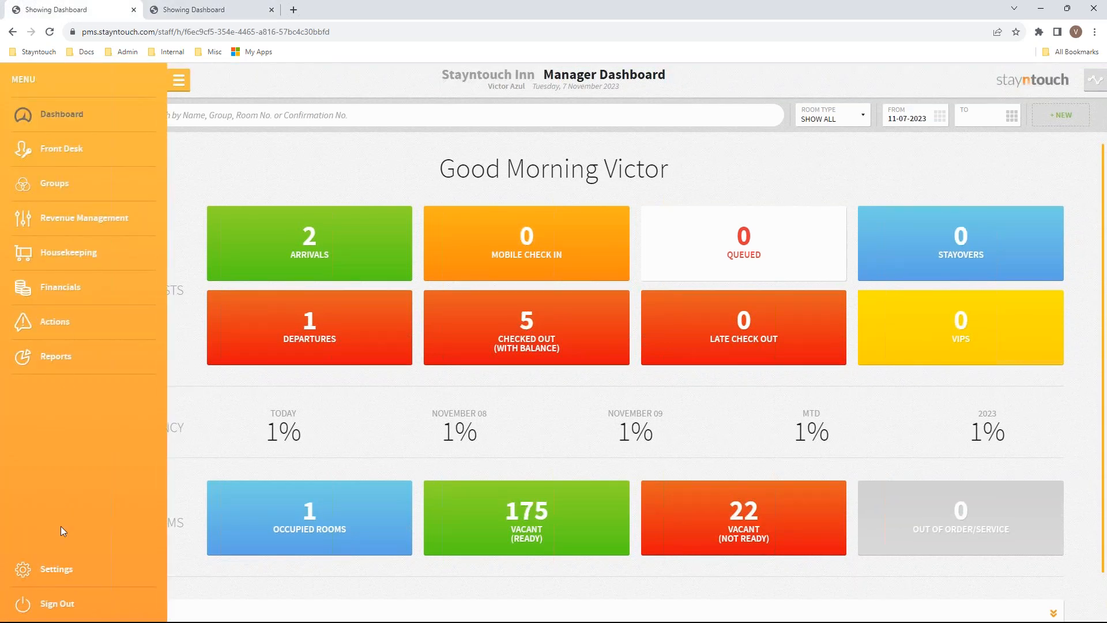
pyautogui.click(58, 578)
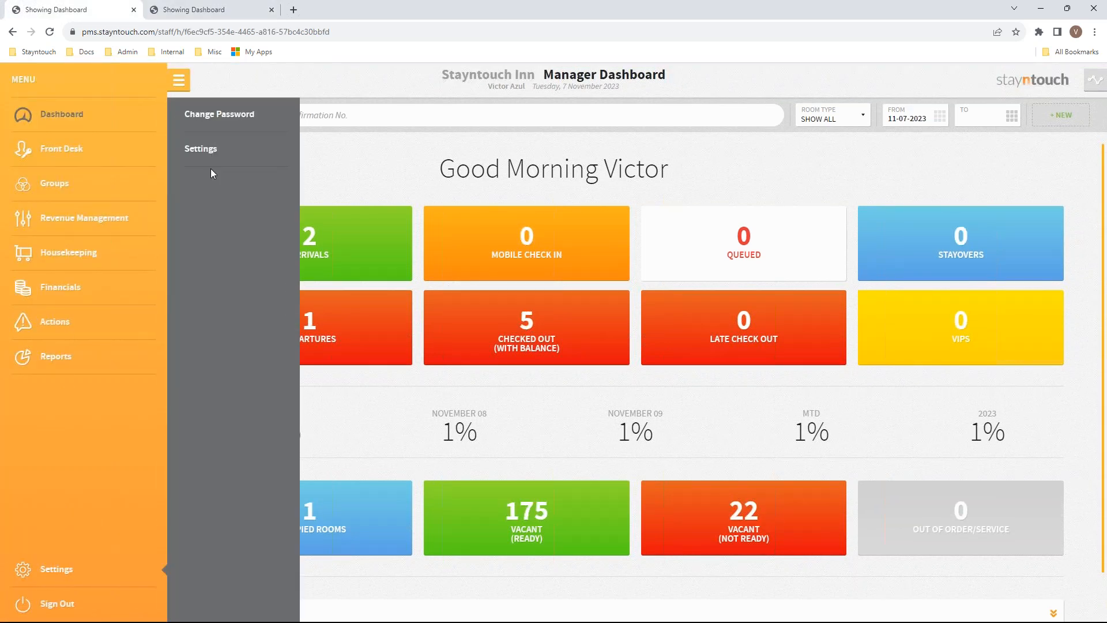
pyautogui.click(204, 150)
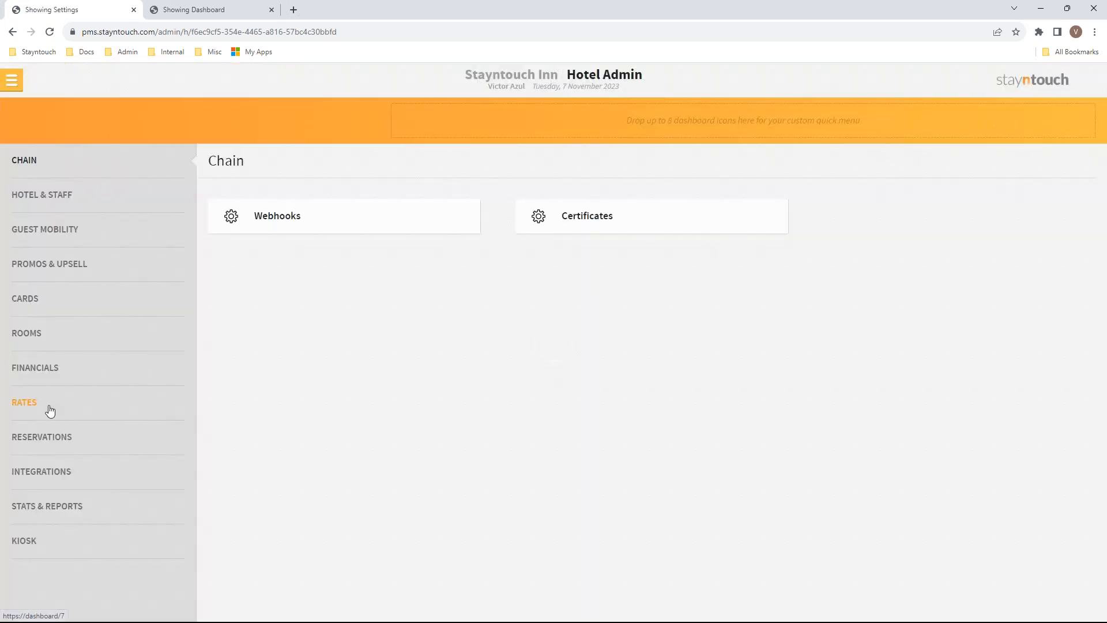
# Open the American Express rate's details (AEXP1, Corporate), then bring up the Word invoice document
pyautogui.click(65, 402)
pyautogui.click(279, 217)
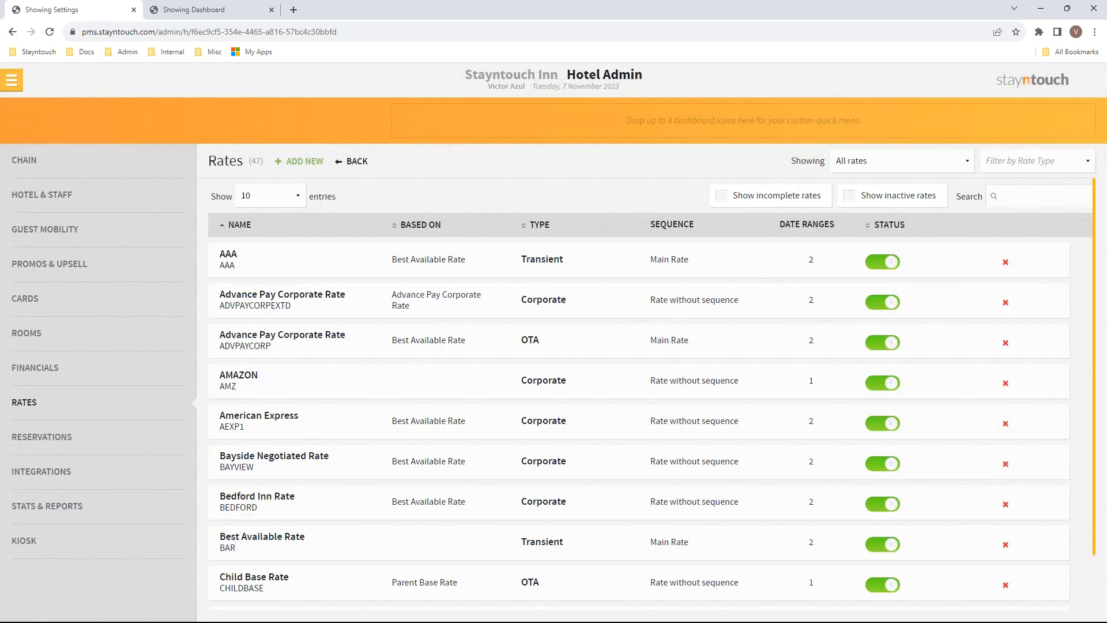
pyautogui.click(259, 416)
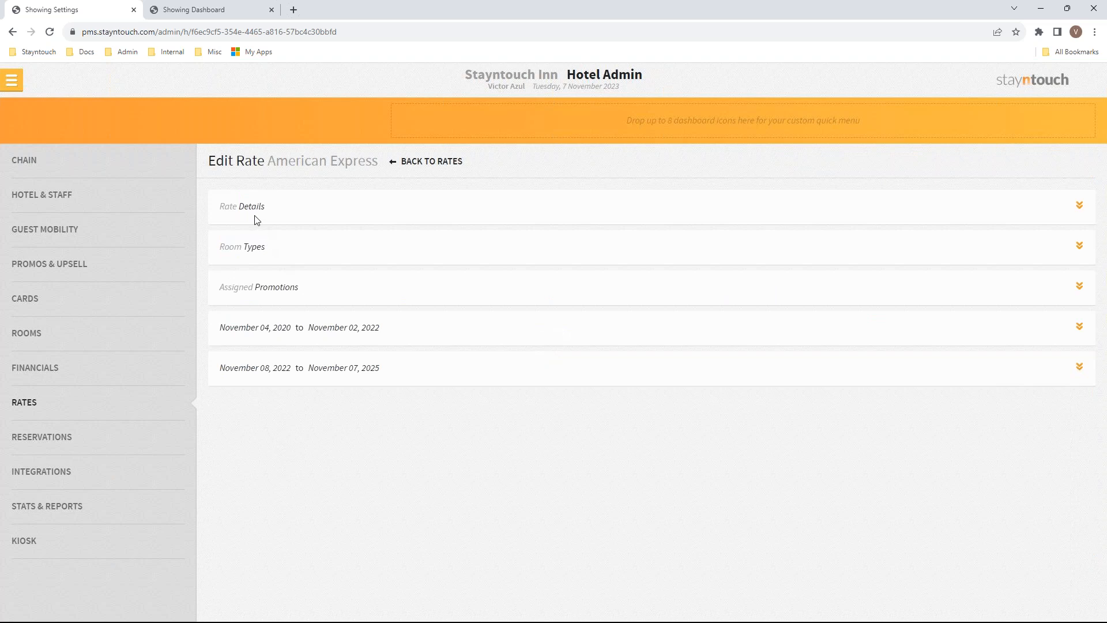
pyautogui.click(257, 220)
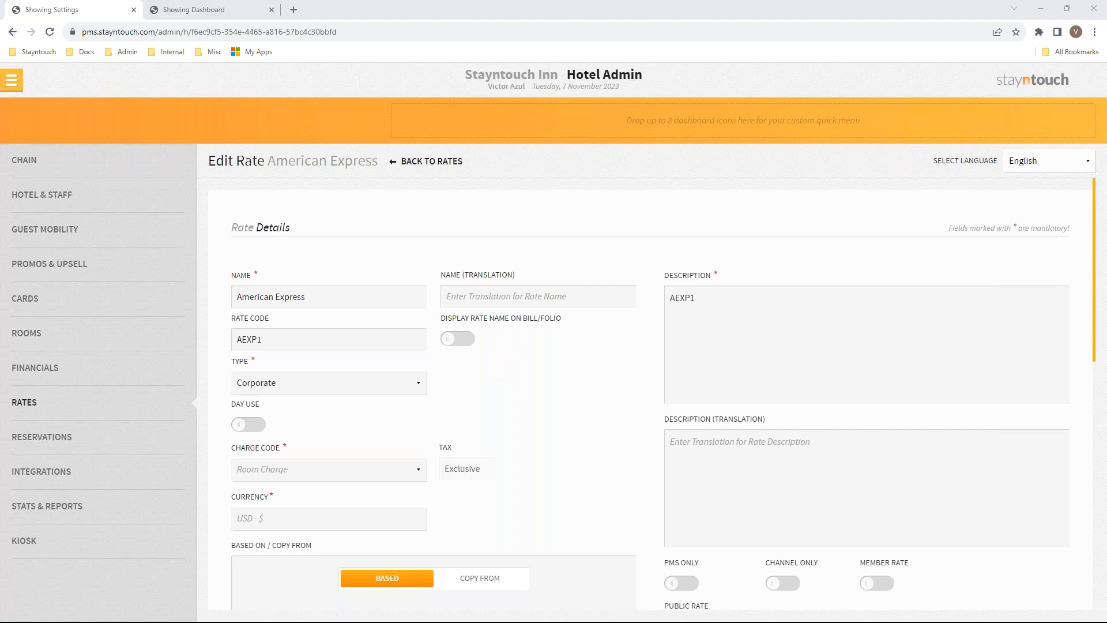
pyautogui.click(557, 614)
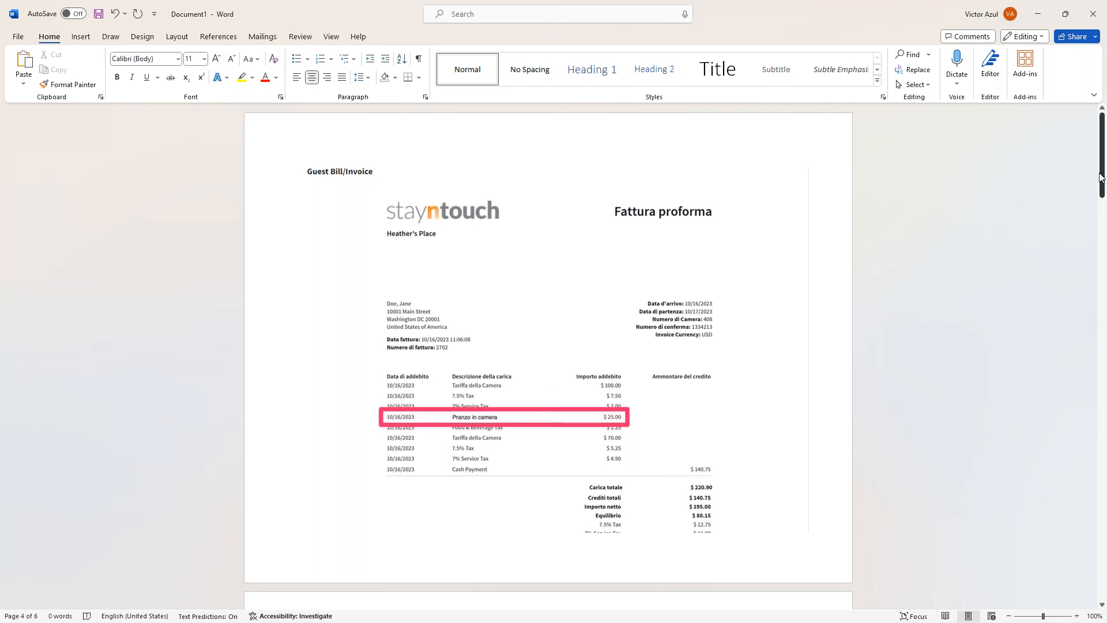
# Look through the invoice, guest mobility and kiosk screenshots in Word, then minimize the document
pyautogui.scroll(-5, 1094, 223)
pyautogui.scroll(-6, 1094, 223)
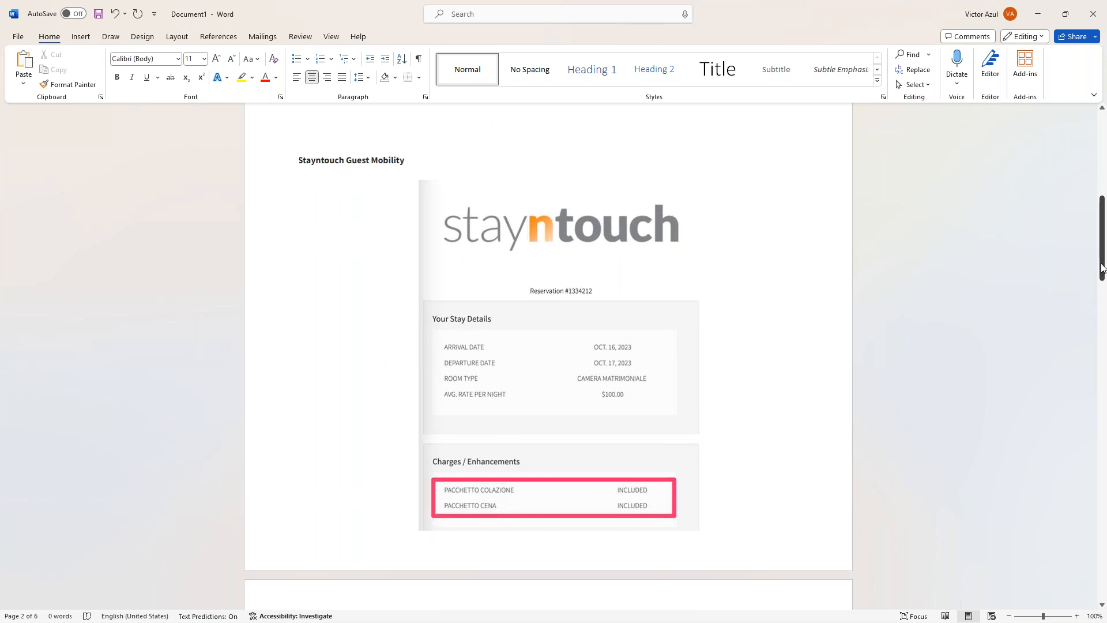
pyautogui.moveTo(1102, 267); pyautogui.dragTo(1102, 351)
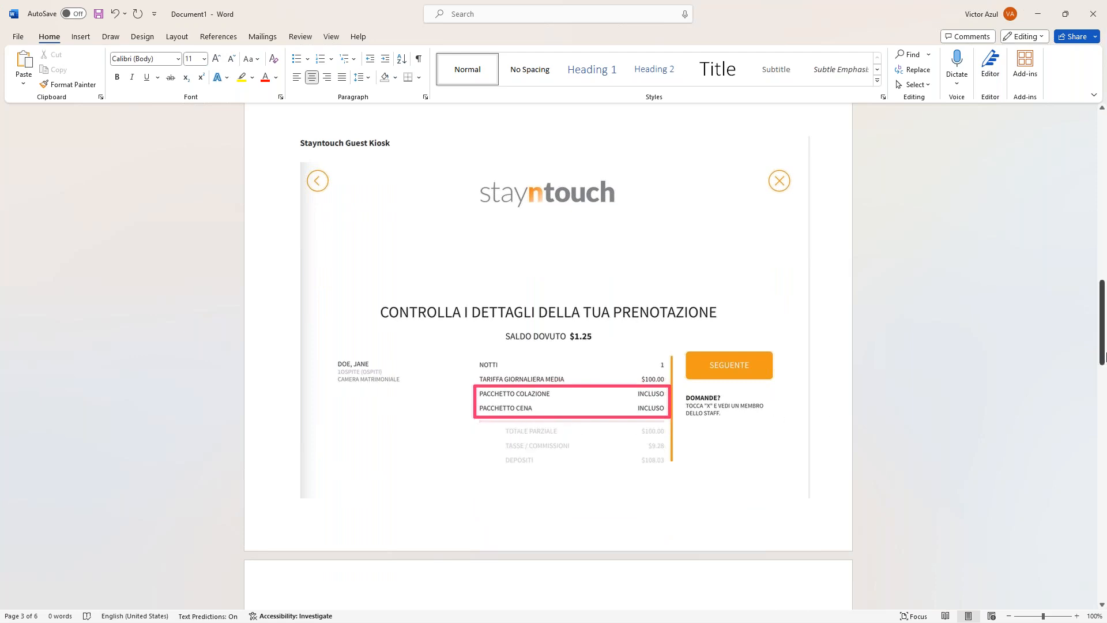
pyautogui.moveTo(1102, 358); pyautogui.dragTo(1098, 275)
pyautogui.click(1038, 14)
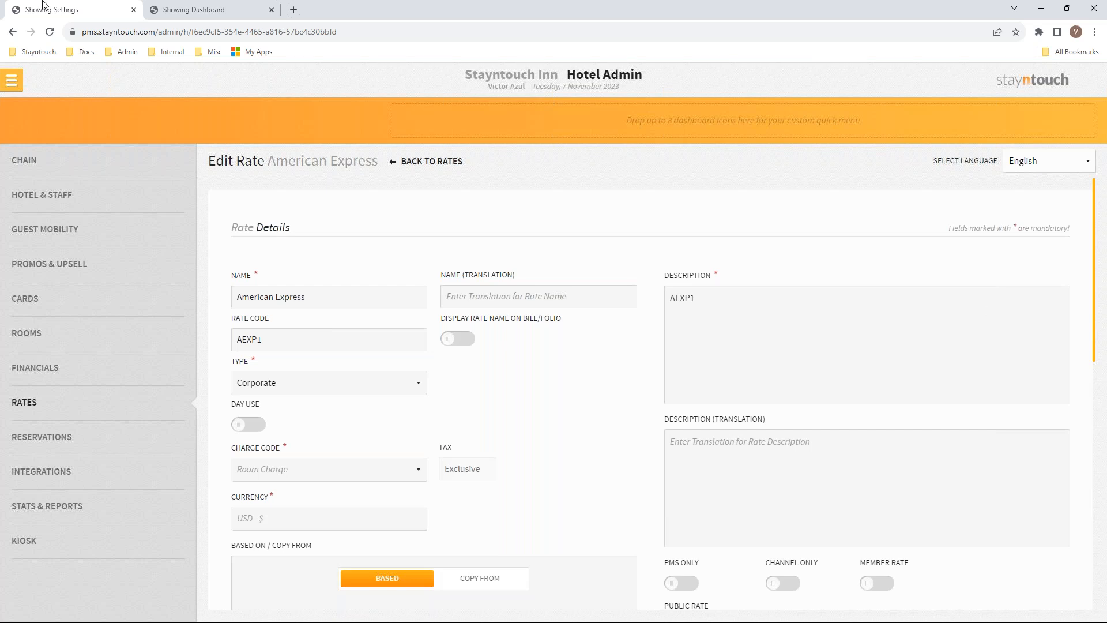
# Go to the Dashboard, then open the Rate Manager under Revenue Management
pyautogui.click(10, 83)
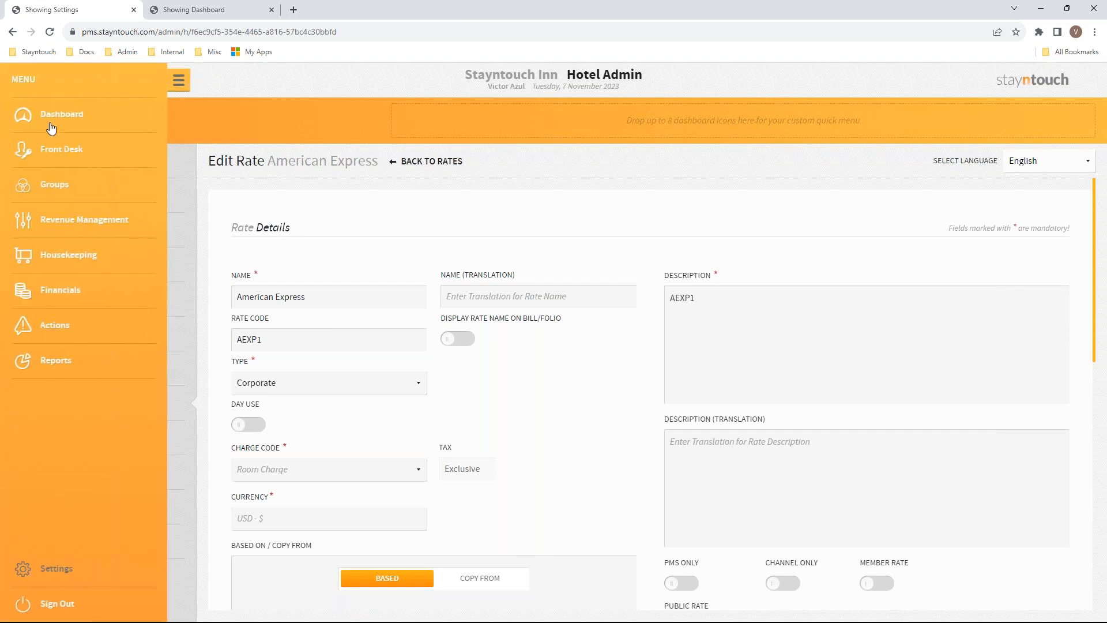
pyautogui.click(51, 112)
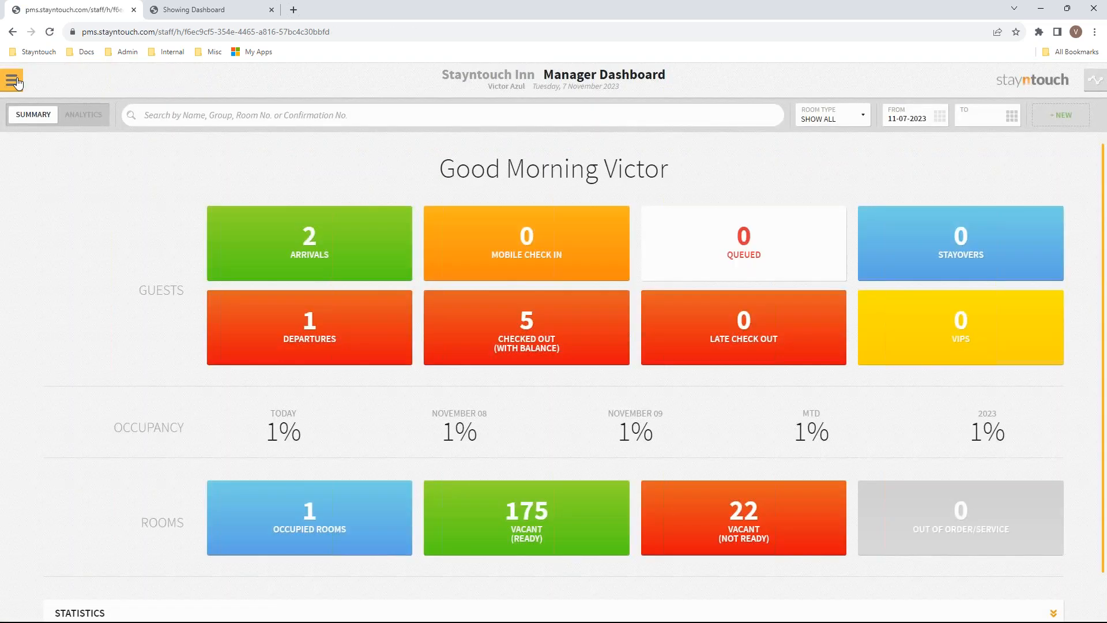
pyautogui.click(10, 81)
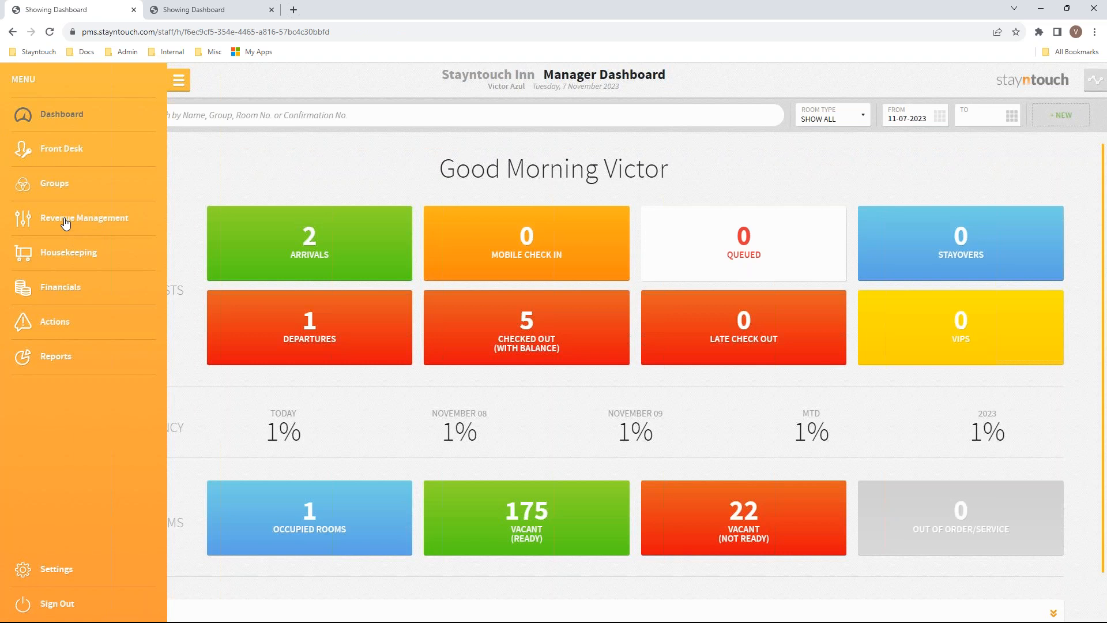
pyautogui.click(63, 222)
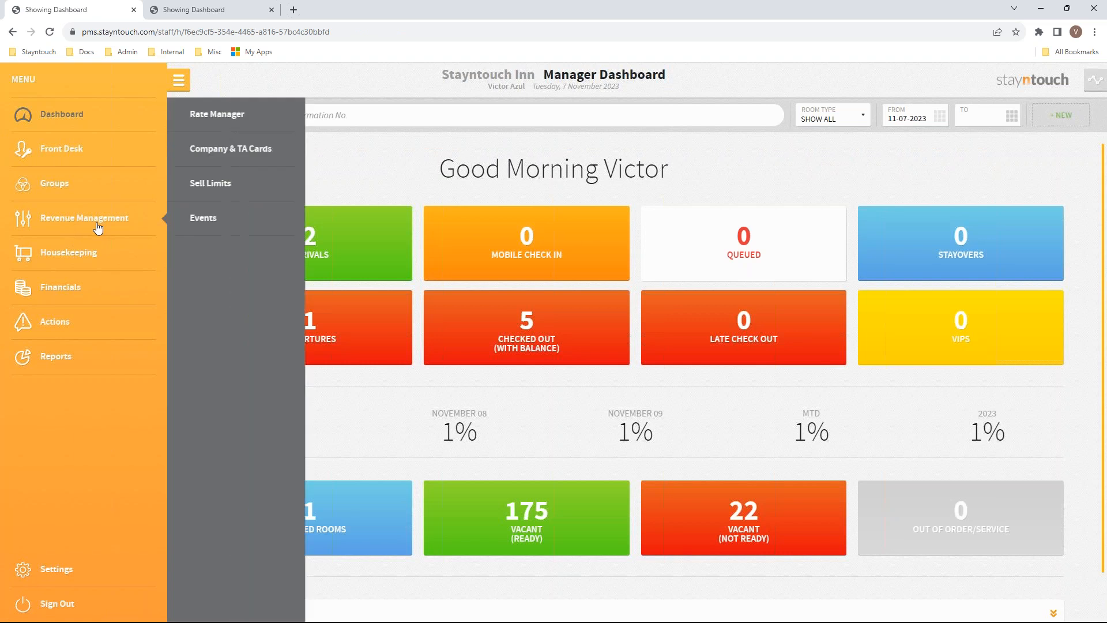
pyautogui.click(194, 115)
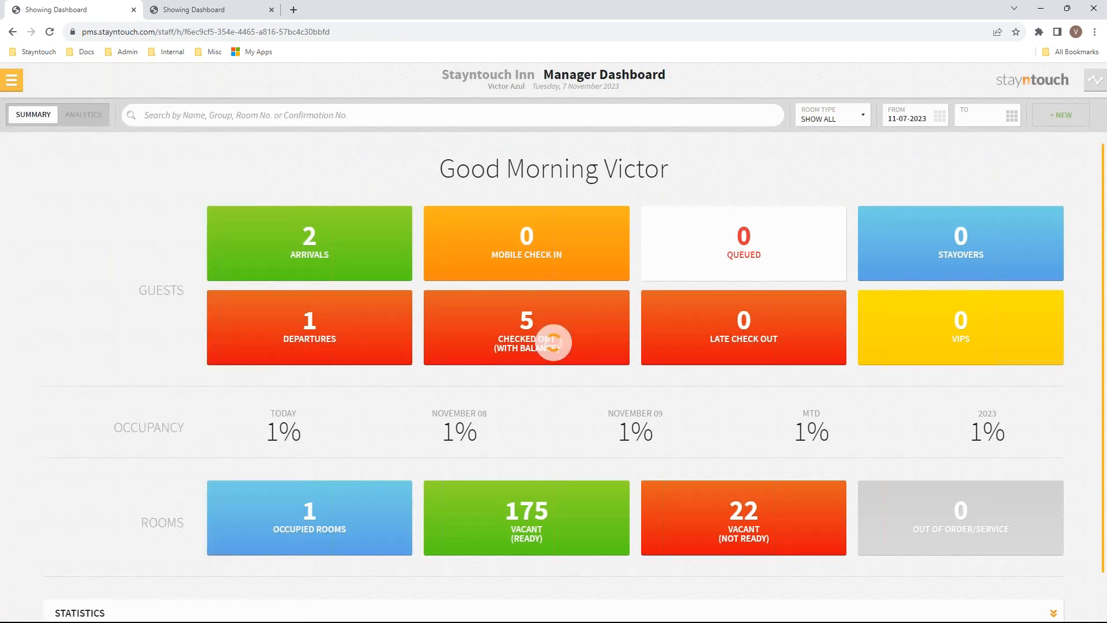
# Set the date range to 11-07-2023 through 11-30-2023 and show all rates
pyautogui.click(136, 159)
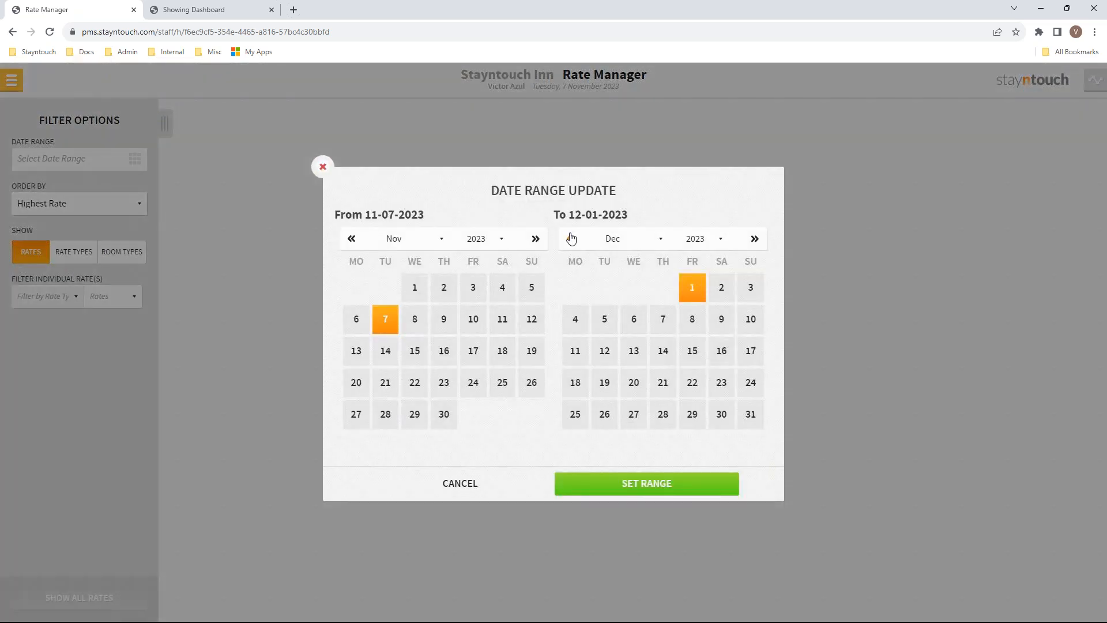
pyautogui.click(571, 238)
pyautogui.click(664, 414)
pyautogui.click(647, 483)
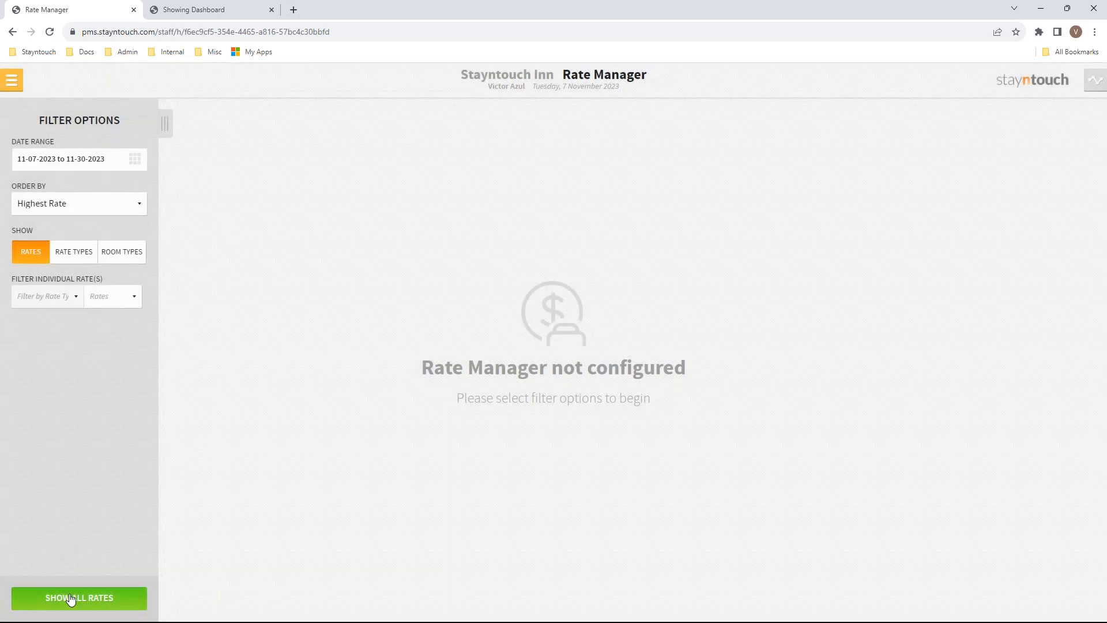
pyautogui.click(71, 600)
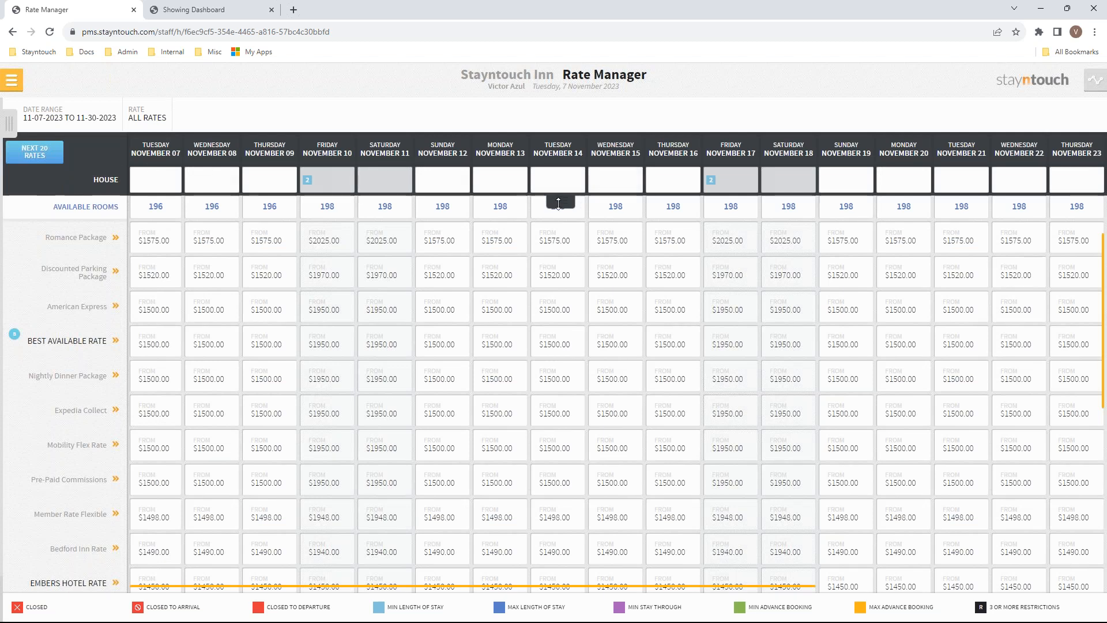
# Reveal the restriction rows and add a 7-night maximum length of stay on Friday, November 10
pyautogui.click(558, 203)
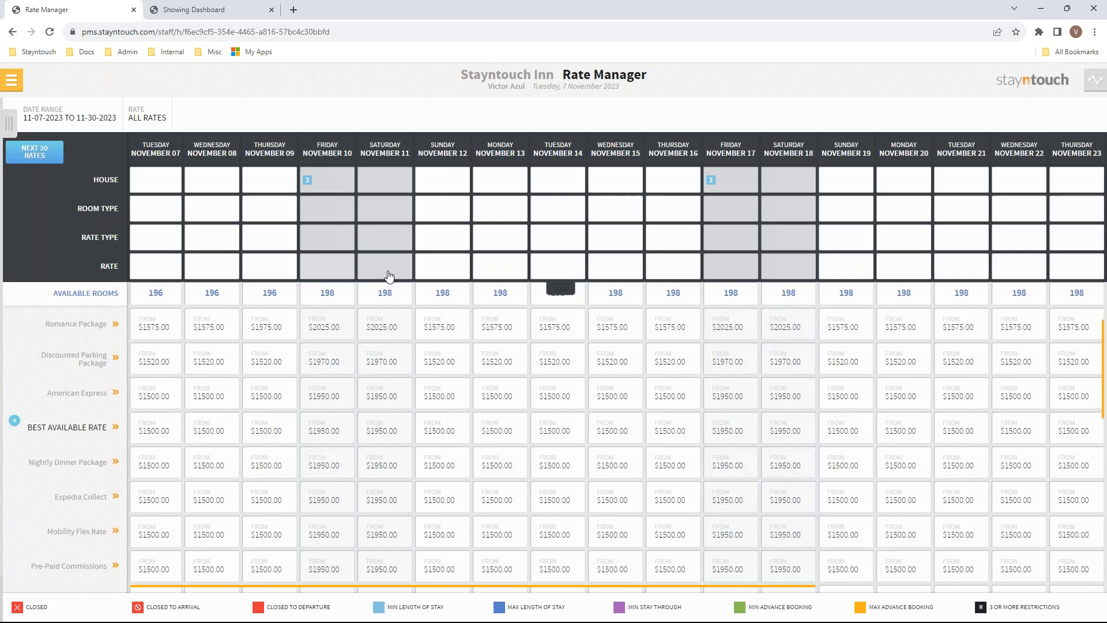
pyautogui.click(328, 270)
pyautogui.click(669, 189)
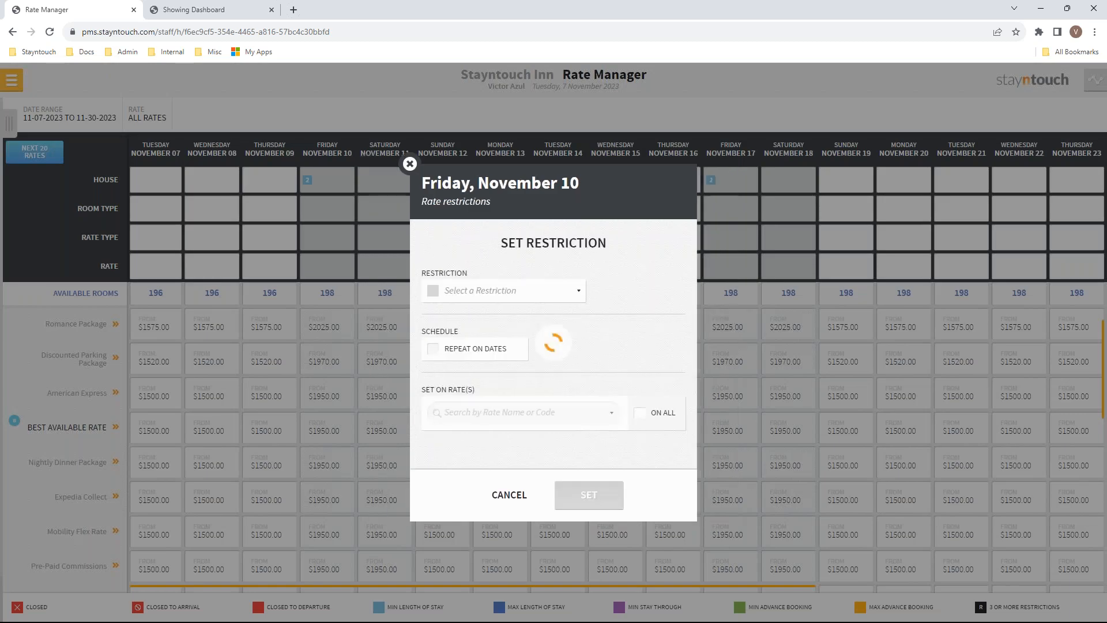
pyautogui.click(489, 291)
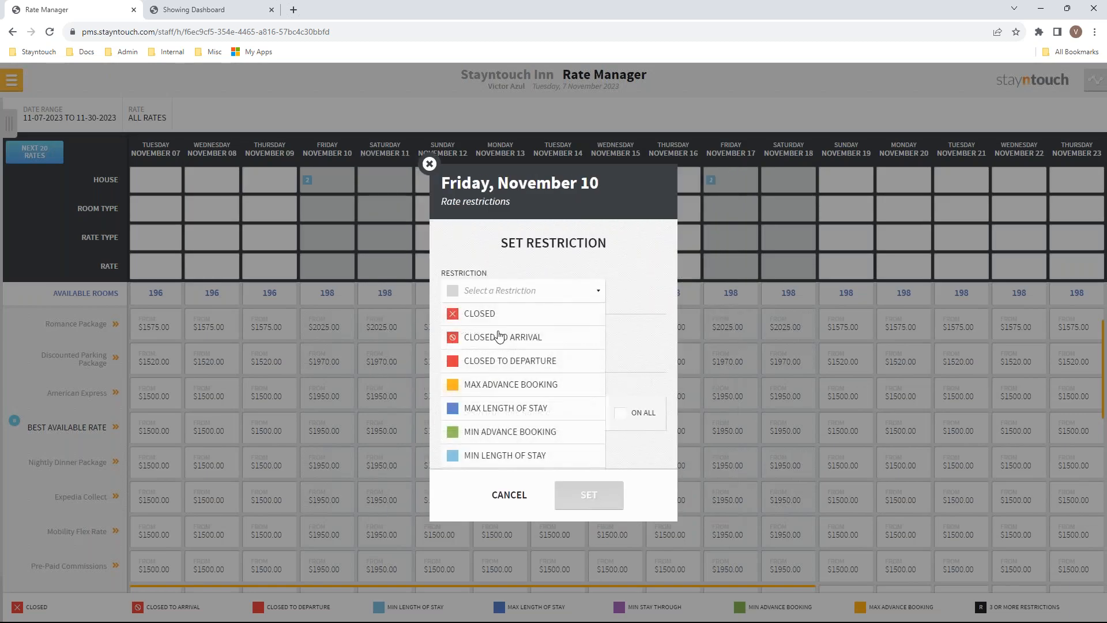
pyautogui.click(491, 413)
pyautogui.click(630, 294)
pyautogui.write('7')
# Apply the restriction to Nightly Dinner Package, save it, and close the November 10 restrictions
pyautogui.click(517, 413)
pyautogui.write('nigh')
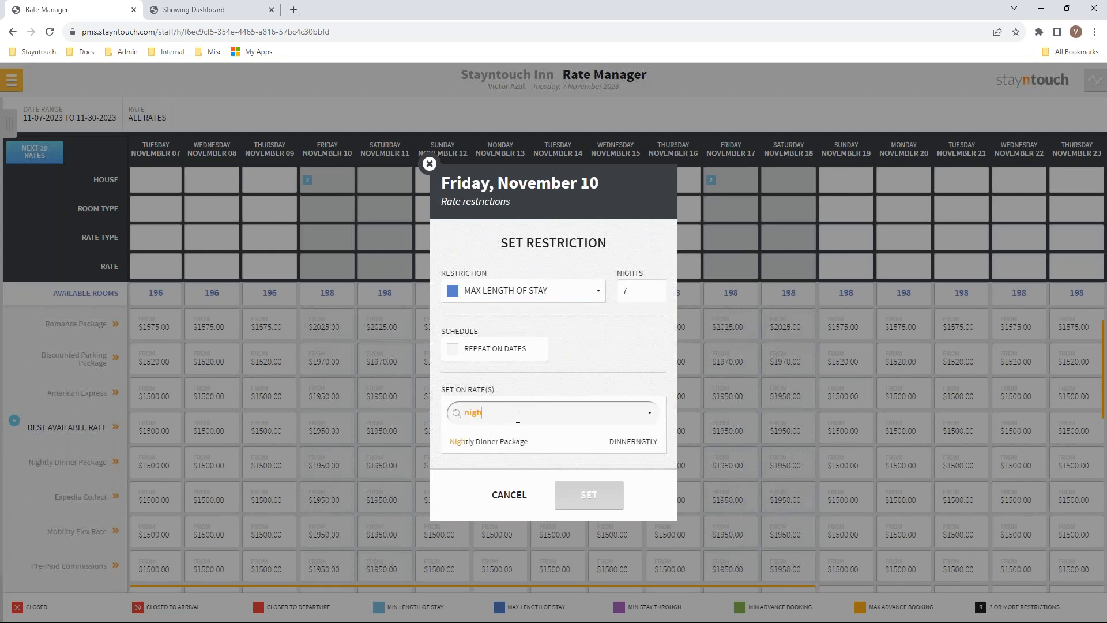
pyautogui.click(527, 449)
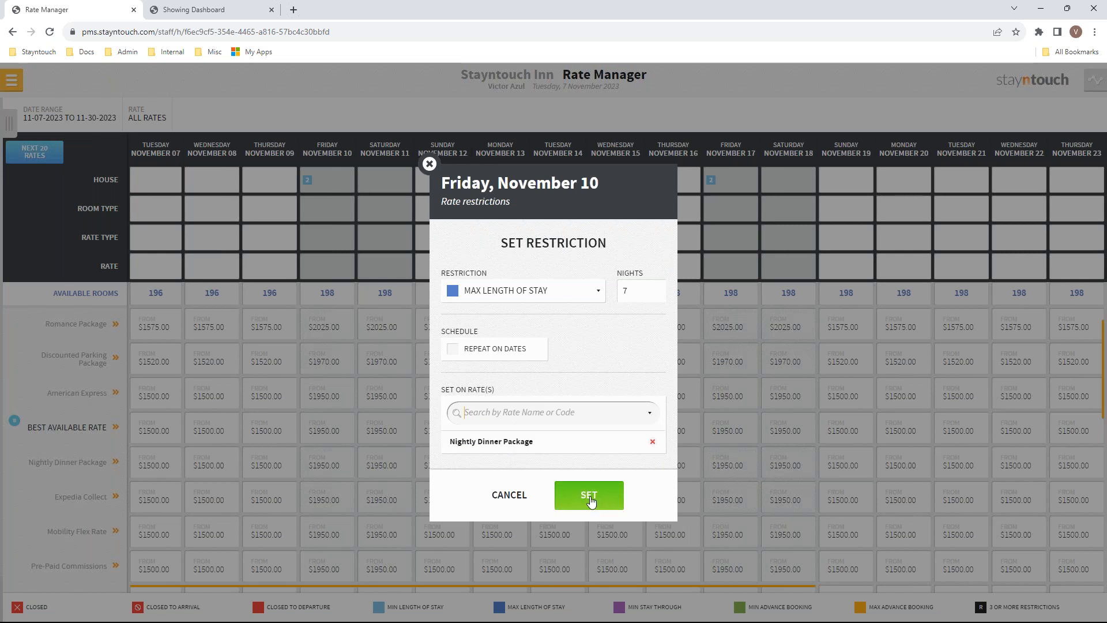
pyautogui.click(591, 495)
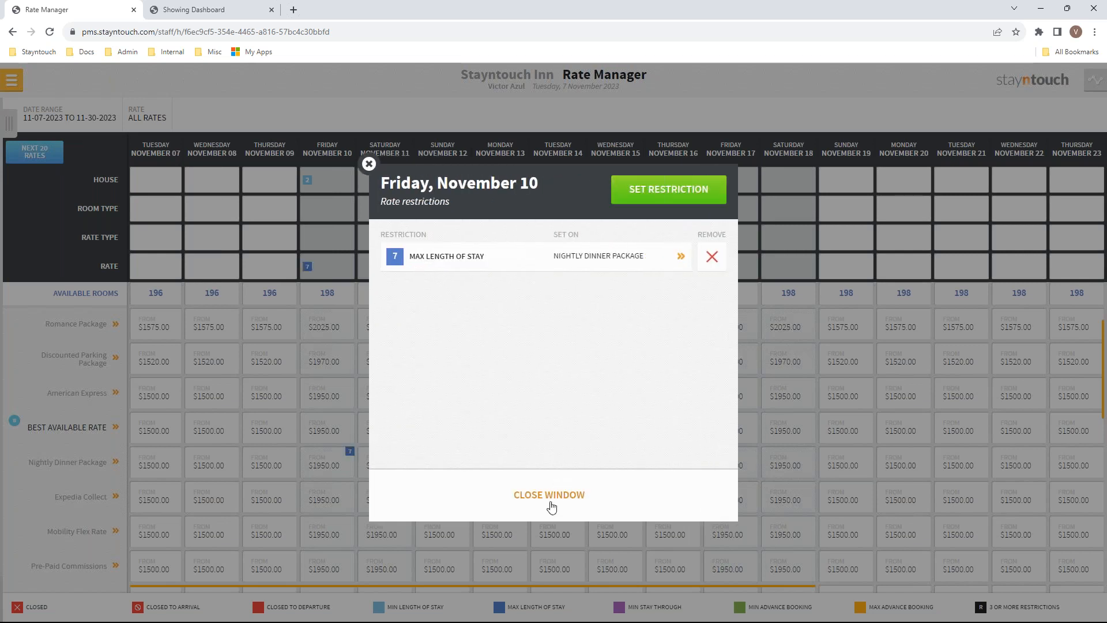
pyautogui.click(550, 496)
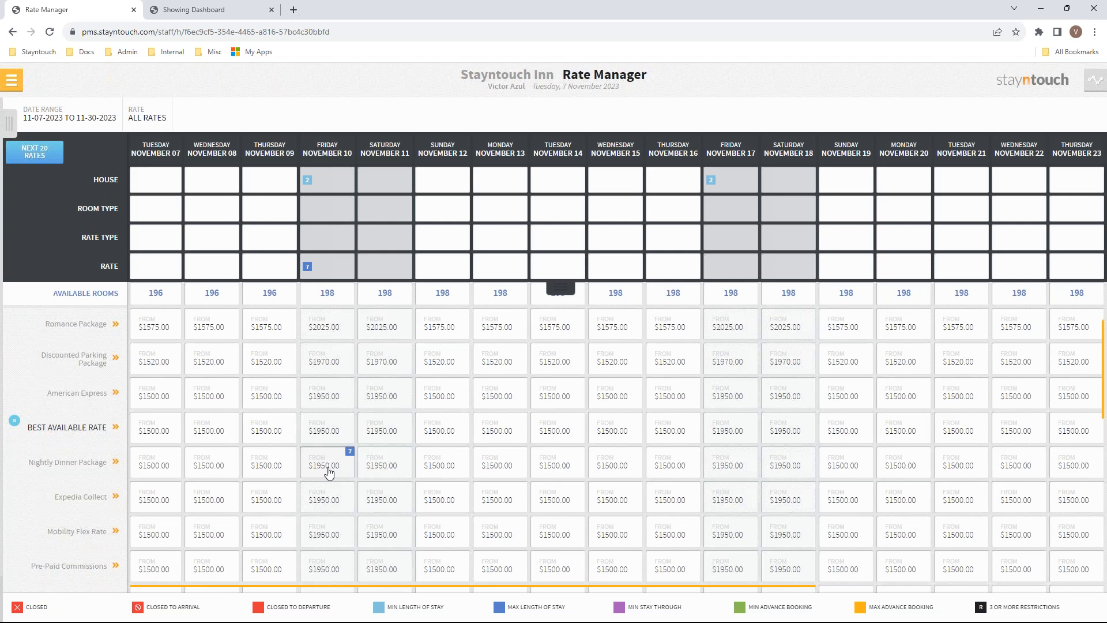
pyautogui.click(10, 84)
# Open the Duetto settings under Hotel Admin's Revenue Management System integrations
pyautogui.click(69, 571)
pyautogui.click(201, 150)
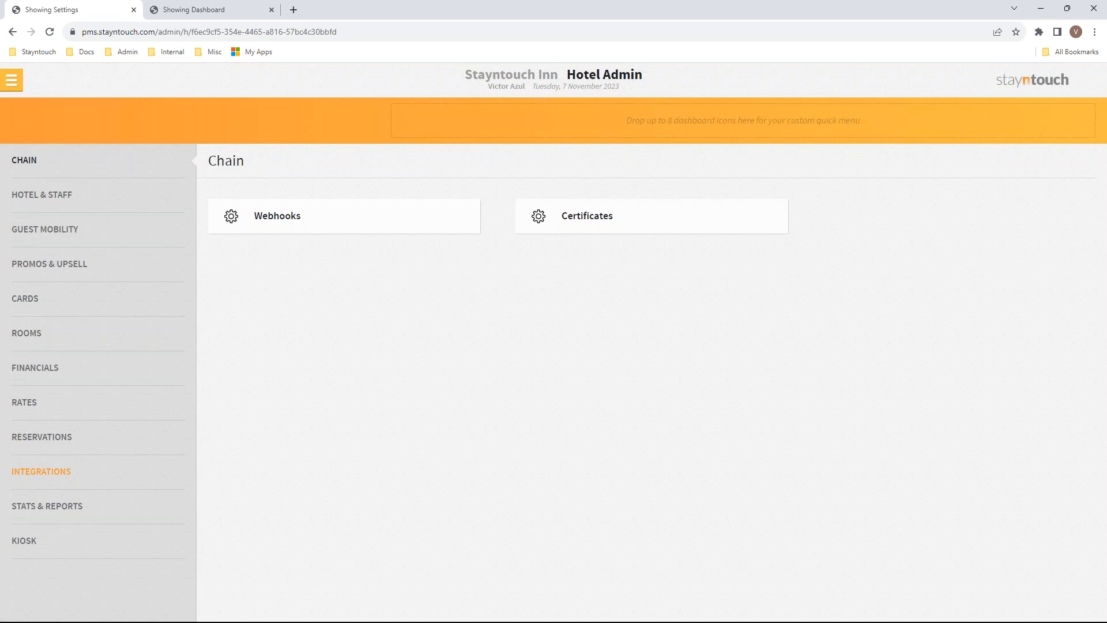
pyautogui.click(44, 481)
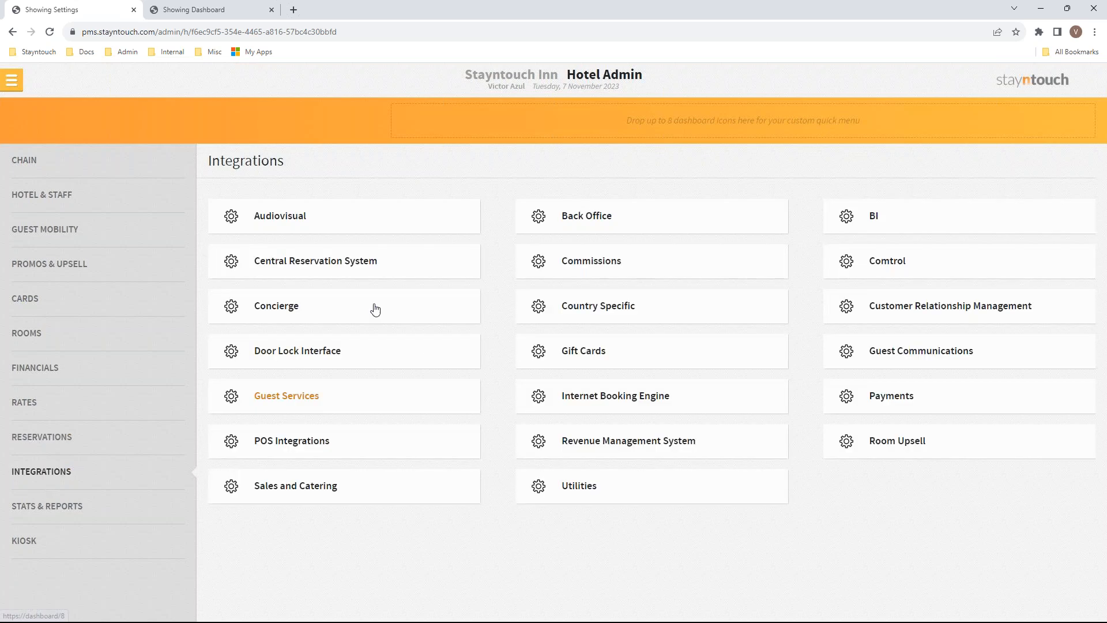
pyautogui.click(641, 440)
pyautogui.click(290, 201)
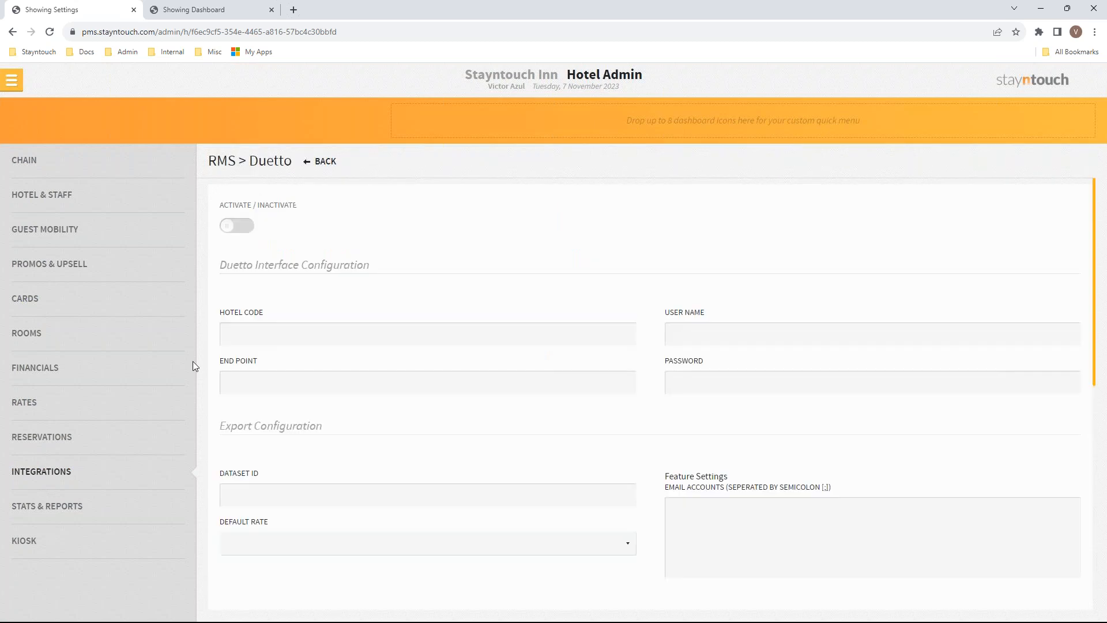
# Activate Duetto, toggle Send Both Before After Amount on and off, then return to Integrations
pyautogui.click(249, 229)
pyautogui.scroll(-7, 1082, 361)
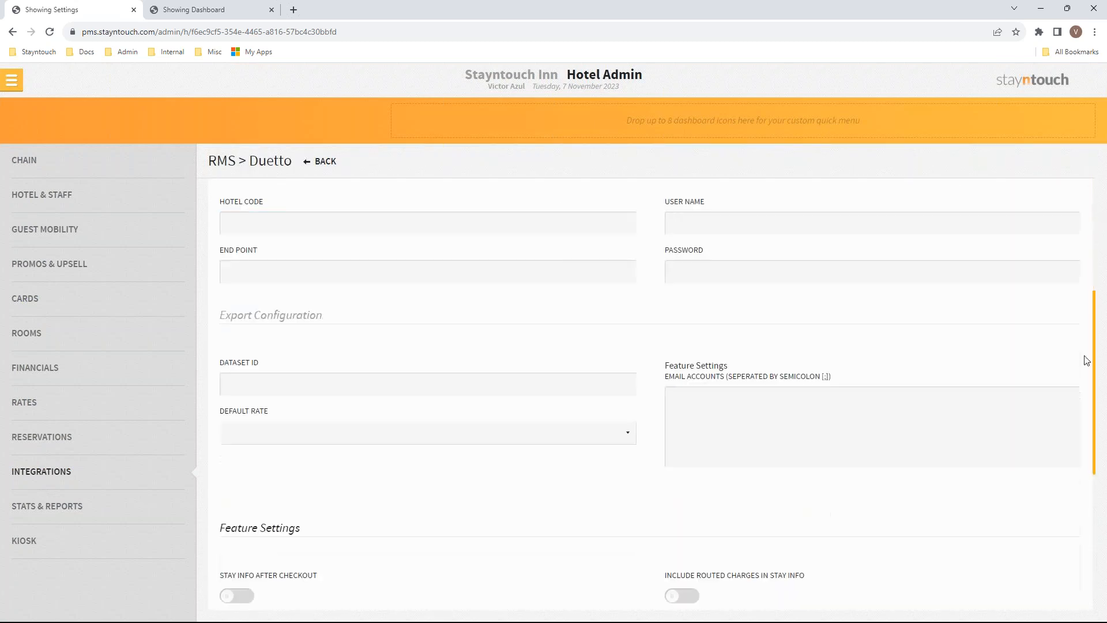
pyautogui.scroll(-1, 1085, 439)
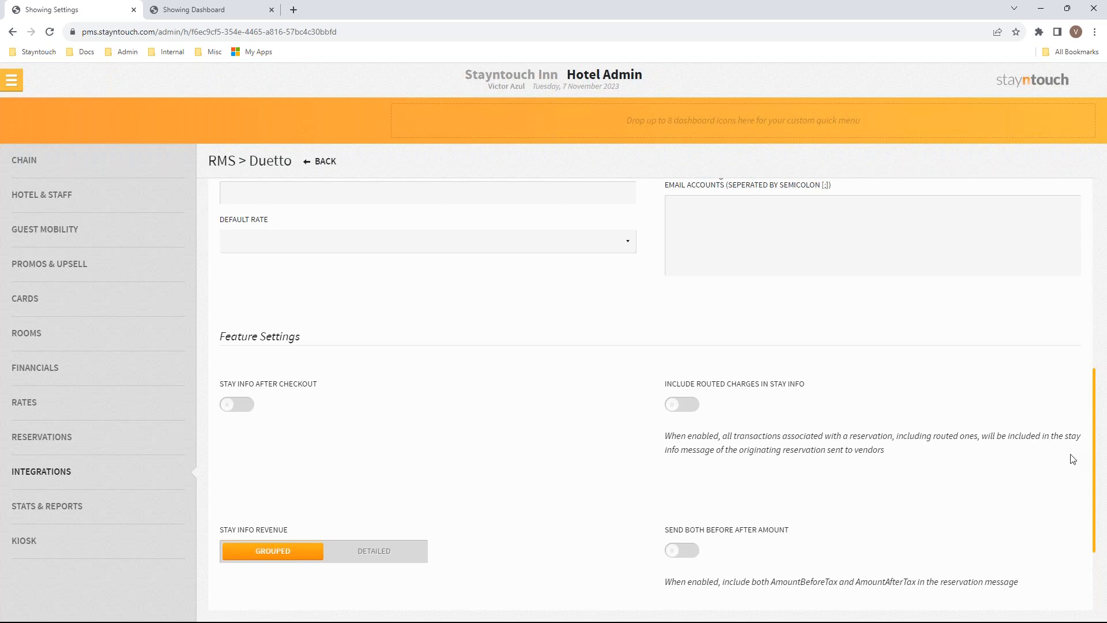
pyautogui.scroll(-3, 1094, 471)
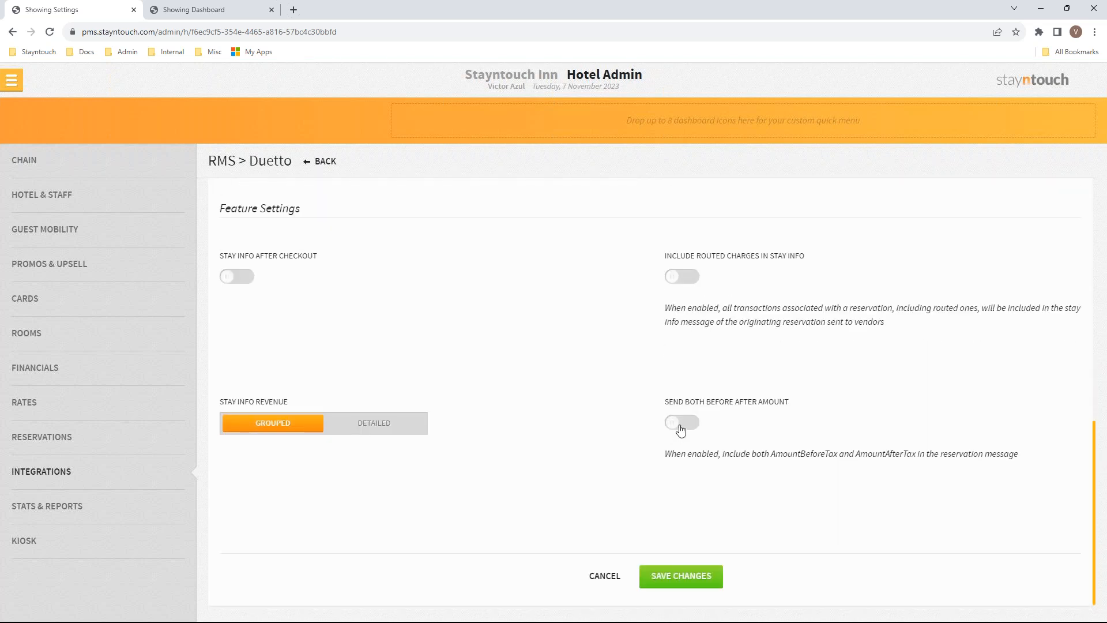
pyautogui.click(683, 427)
pyautogui.click(683, 432)
pyautogui.click(321, 164)
pyautogui.click(427, 159)
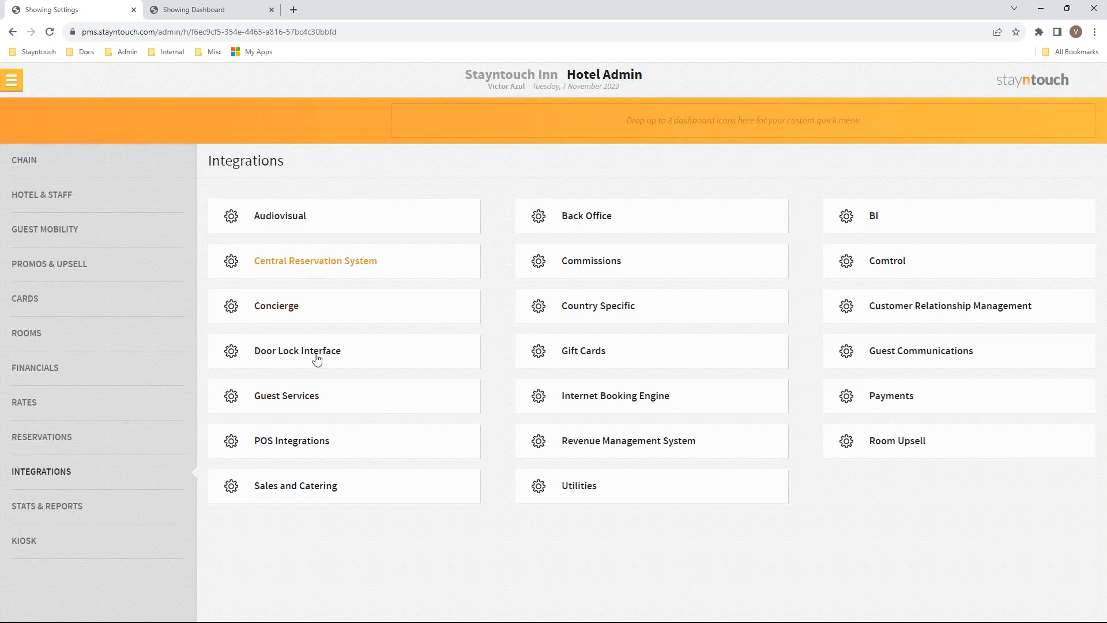
# Open the Synxis integration under Central Reservation System
pyautogui.click(315, 261)
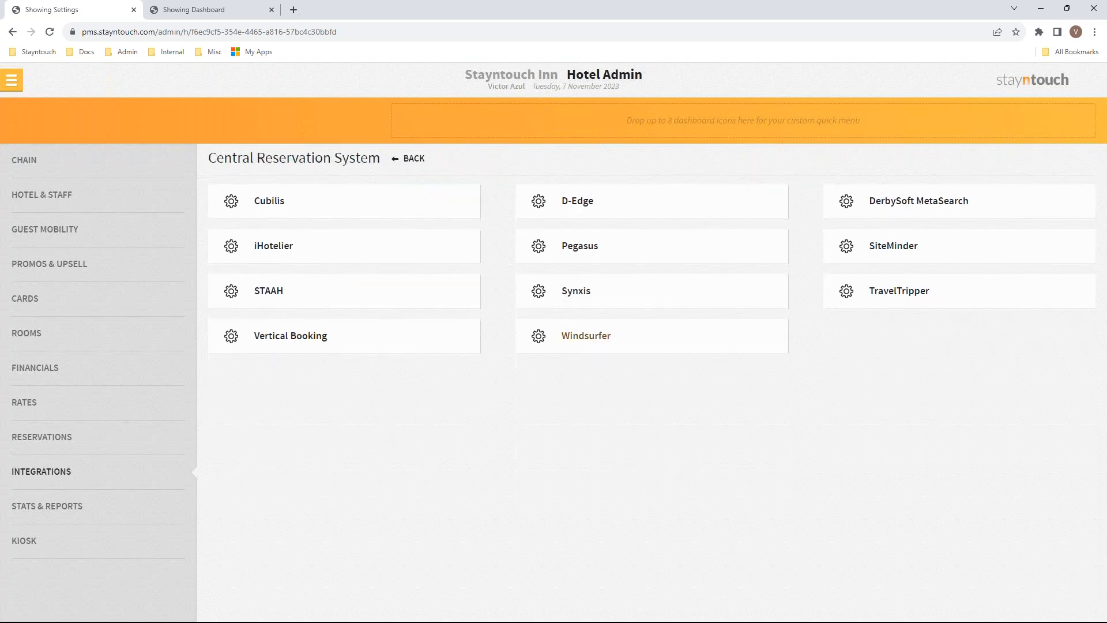
pyautogui.click(574, 293)
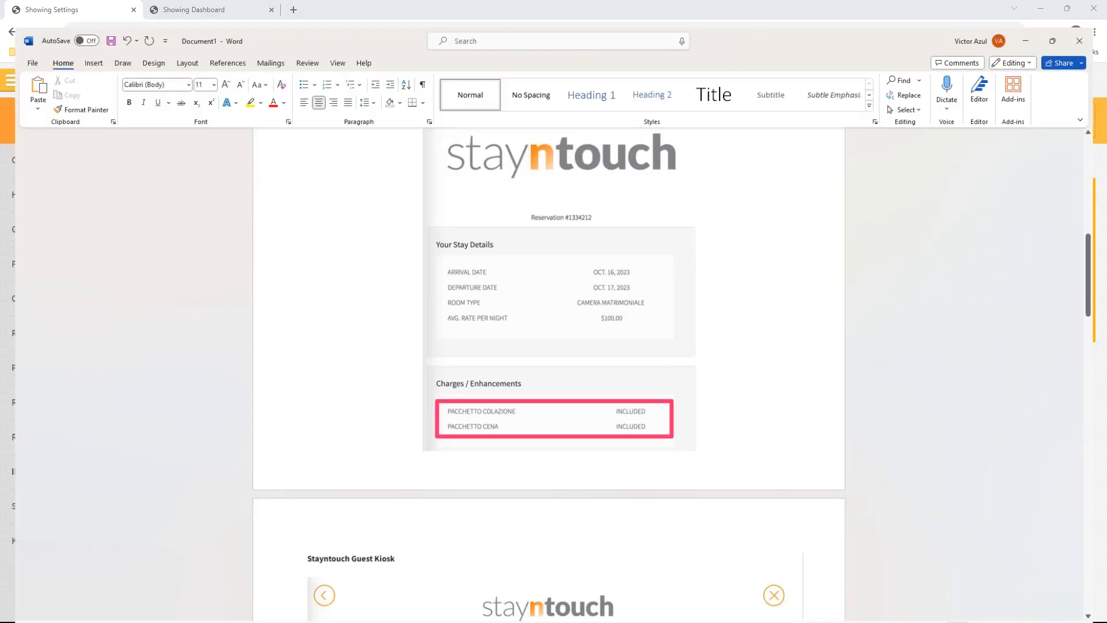
# Move to page 4's JSON revenue sample dated 2023-07-27 in Word, then minimize the document
pyautogui.moveTo(1104, 262); pyautogui.dragTo(1083, 407)
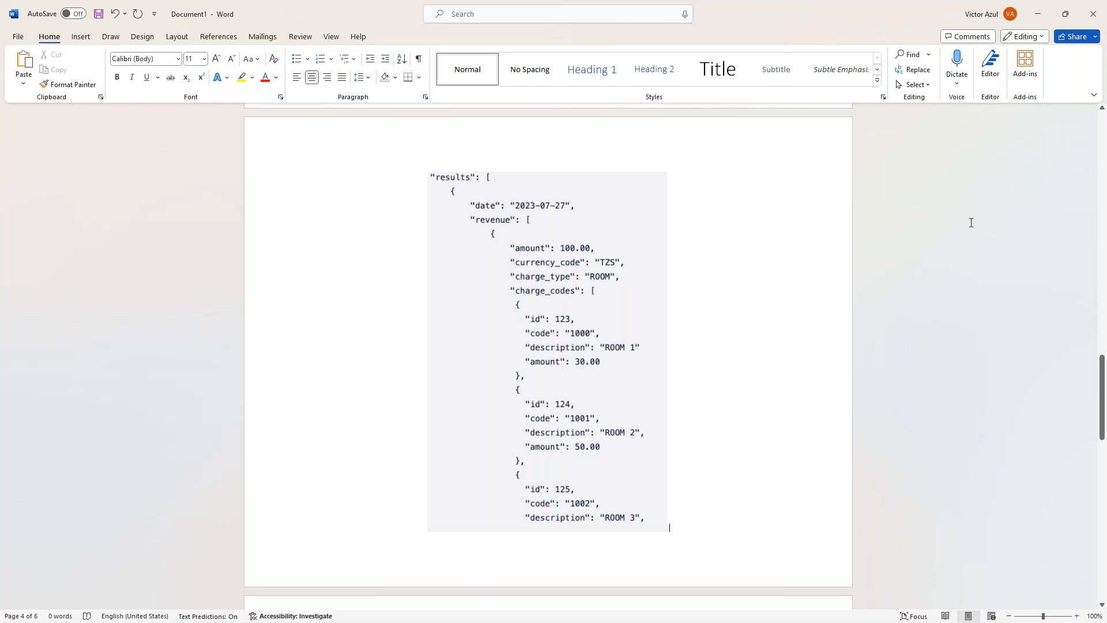
pyautogui.click(1038, 20)
# Look through the page 5 guest payment screenshots showing the deposit due
pyautogui.scroll(-10, 1061, 491)
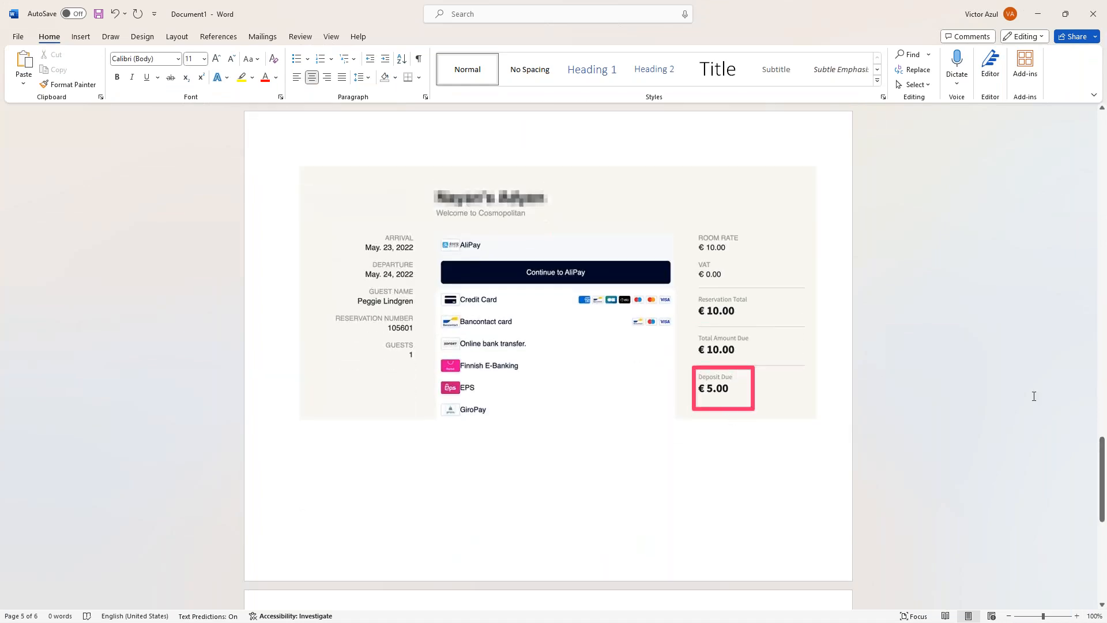
pyautogui.moveTo(1096, 459); pyautogui.dragTo(1092, 541)
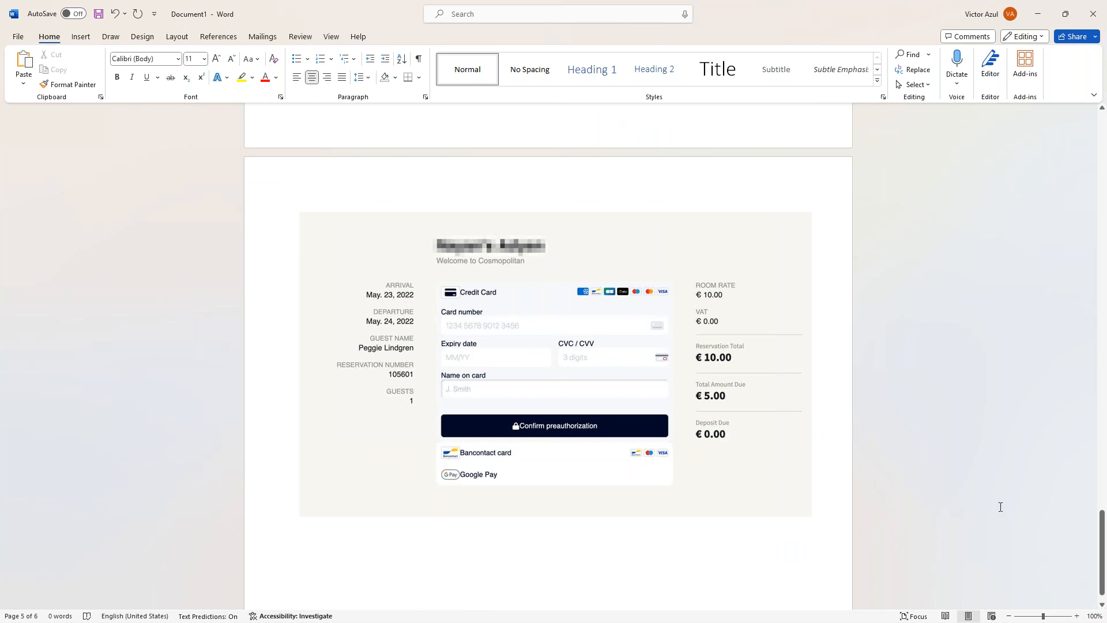
pyautogui.moveTo(1102, 548); pyautogui.dragTo(1102, 487)
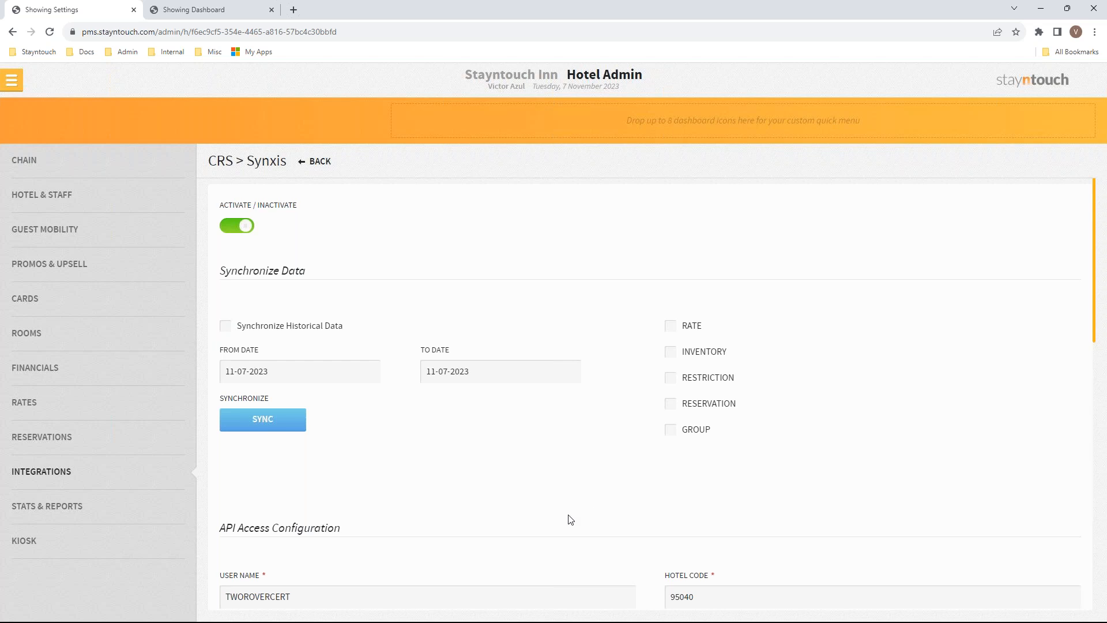
# Open today's arrival's stay card, check its confirmation, and view the deposit breakdown with $346.88 outstanding
pyautogui.click(14, 86)
pyautogui.click(73, 119)
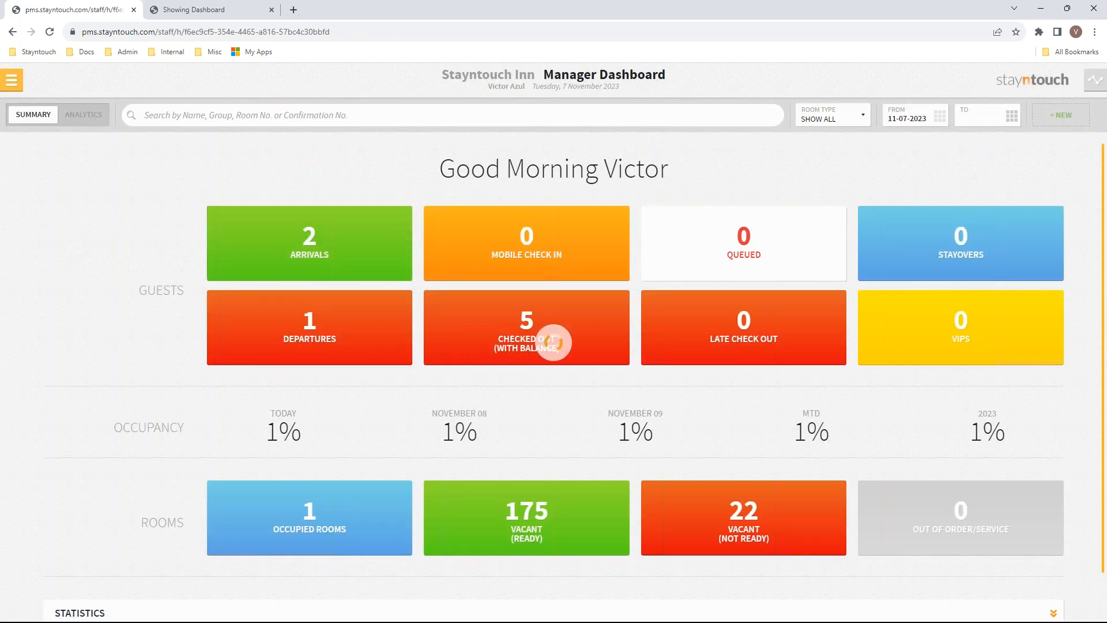
pyautogui.click(300, 244)
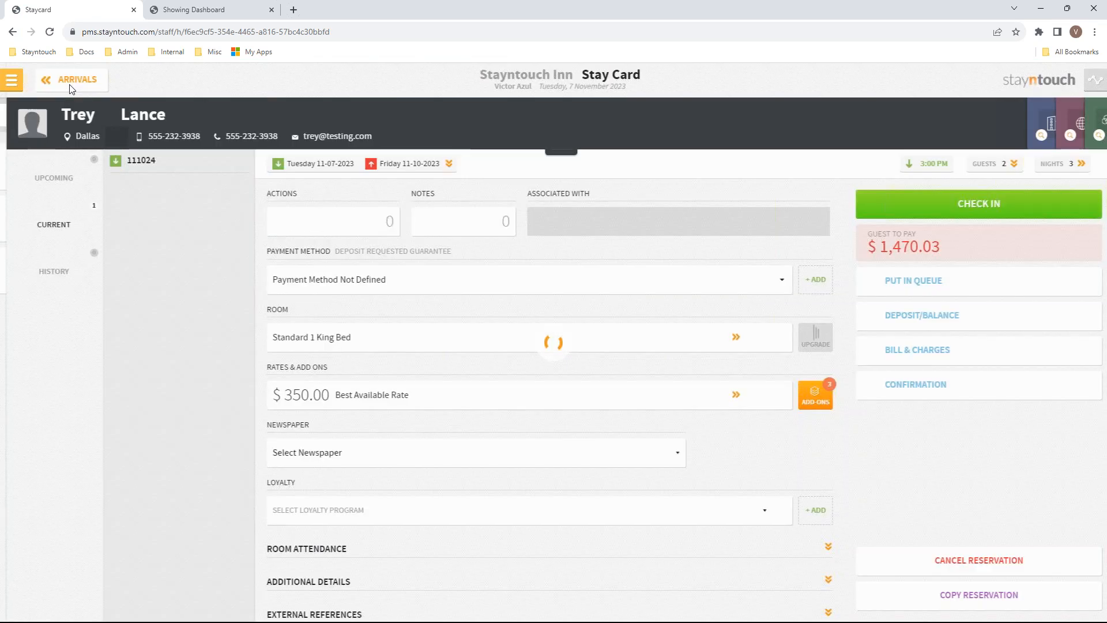
pyautogui.click(66, 80)
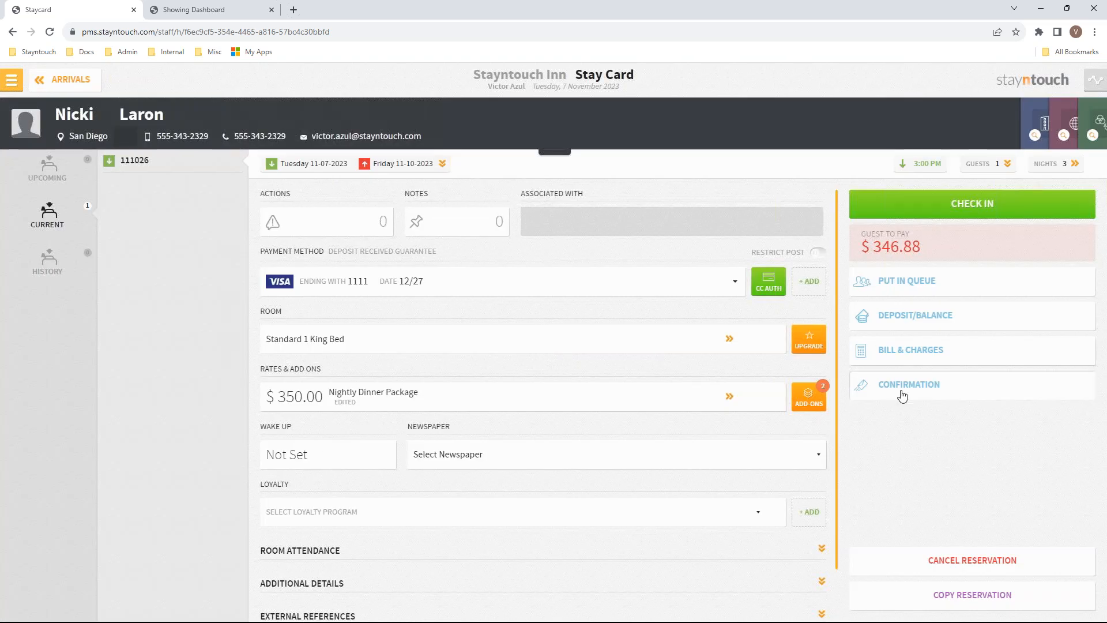
pyautogui.click(902, 397)
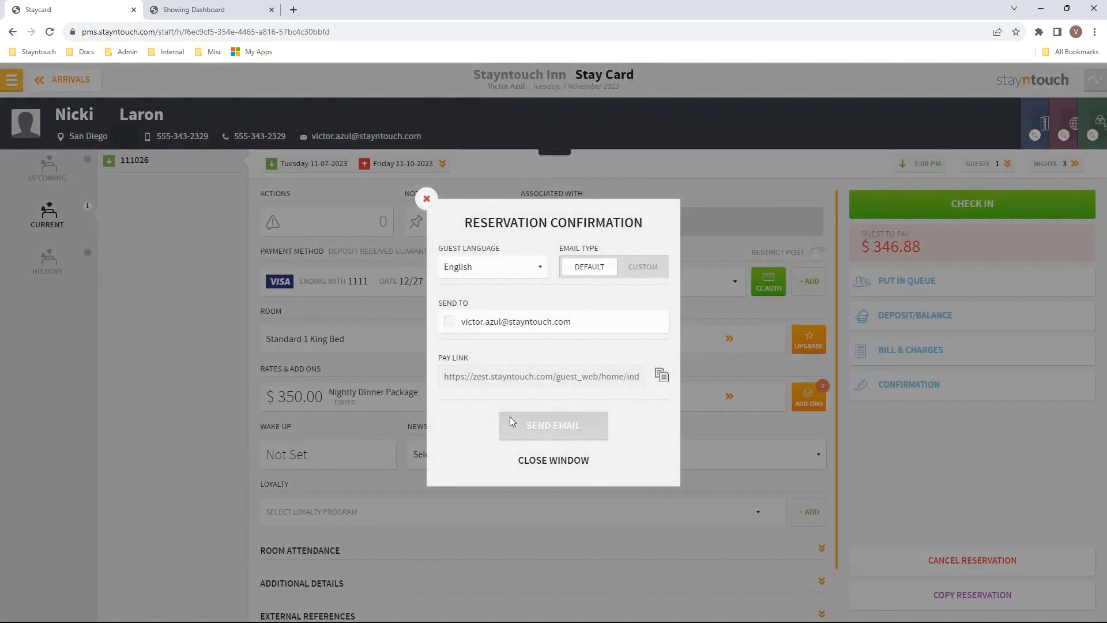
pyautogui.click(551, 461)
pyautogui.click(893, 316)
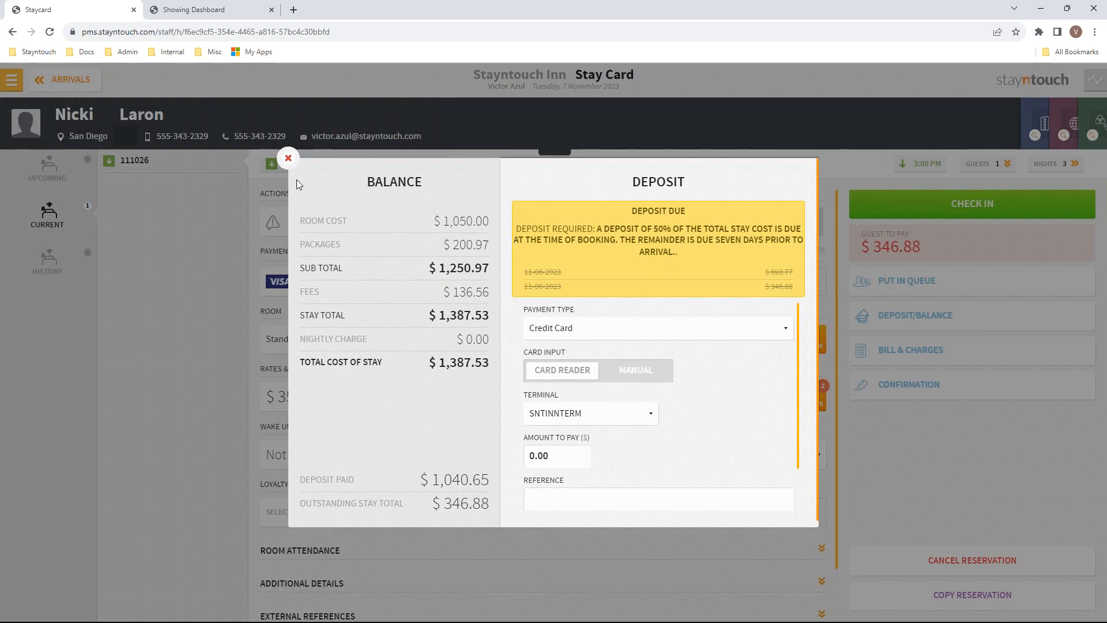
# Open the reservation's pay link in a new tab, pay the $346.88 deposit, and return to the Staycard
pyautogui.click(288, 158)
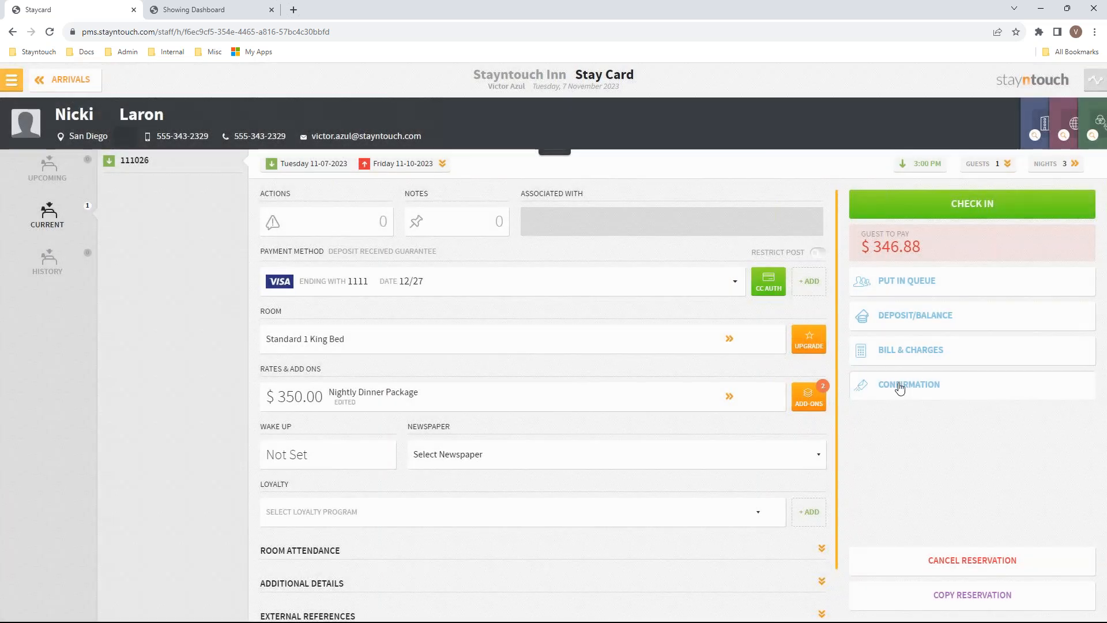
pyautogui.click(901, 386)
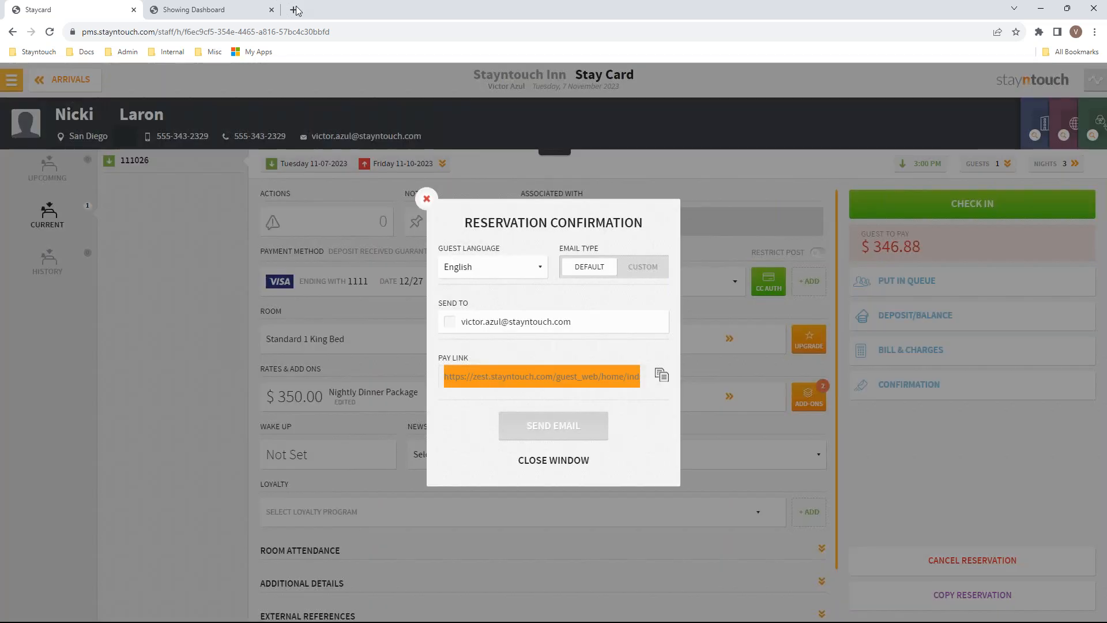
pyautogui.click(294, 10)
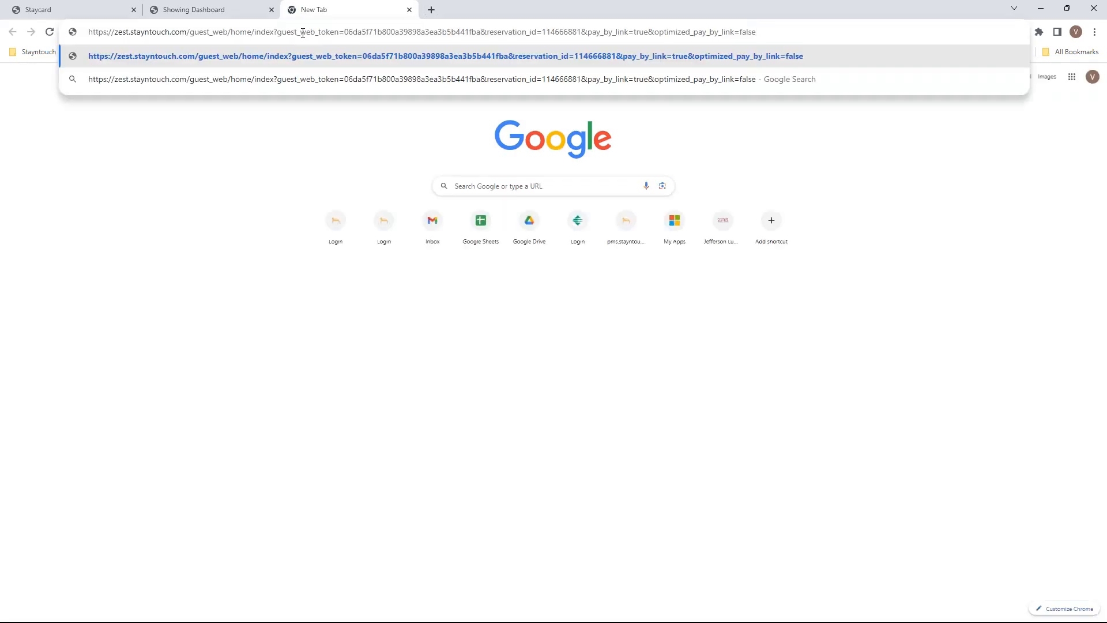
pyautogui.press('Return')
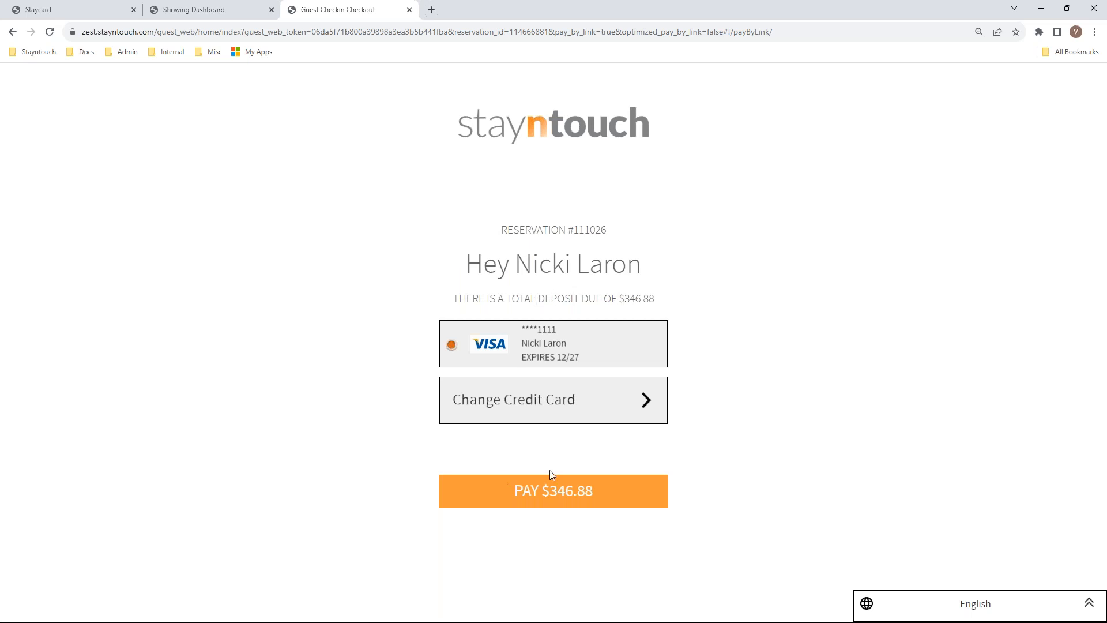
pyautogui.click(551, 500)
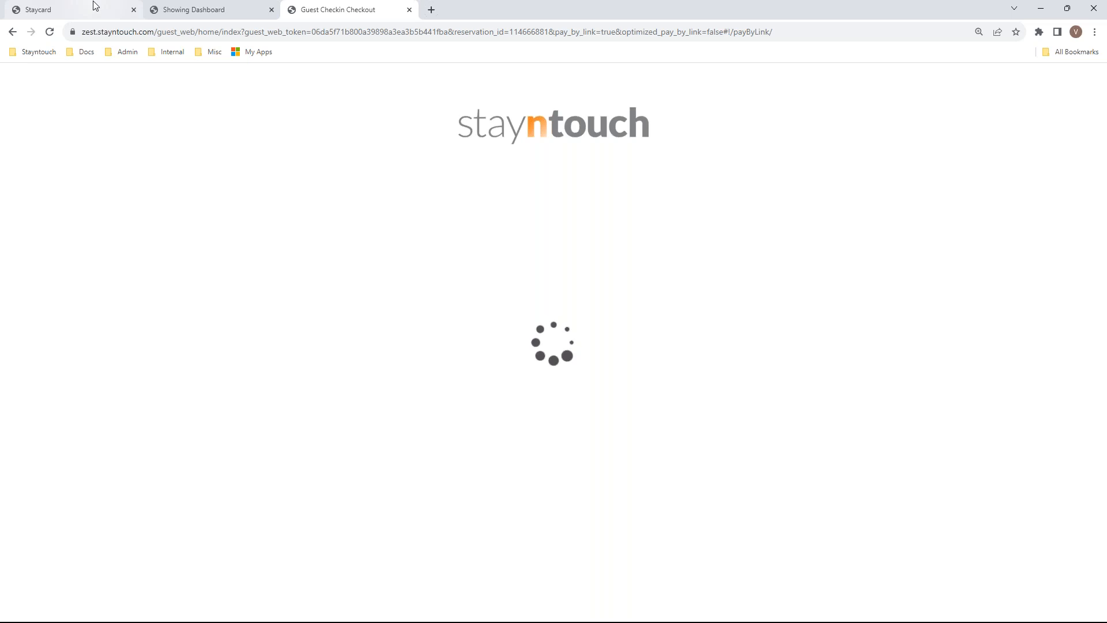
pyautogui.moveTo(93, 1)
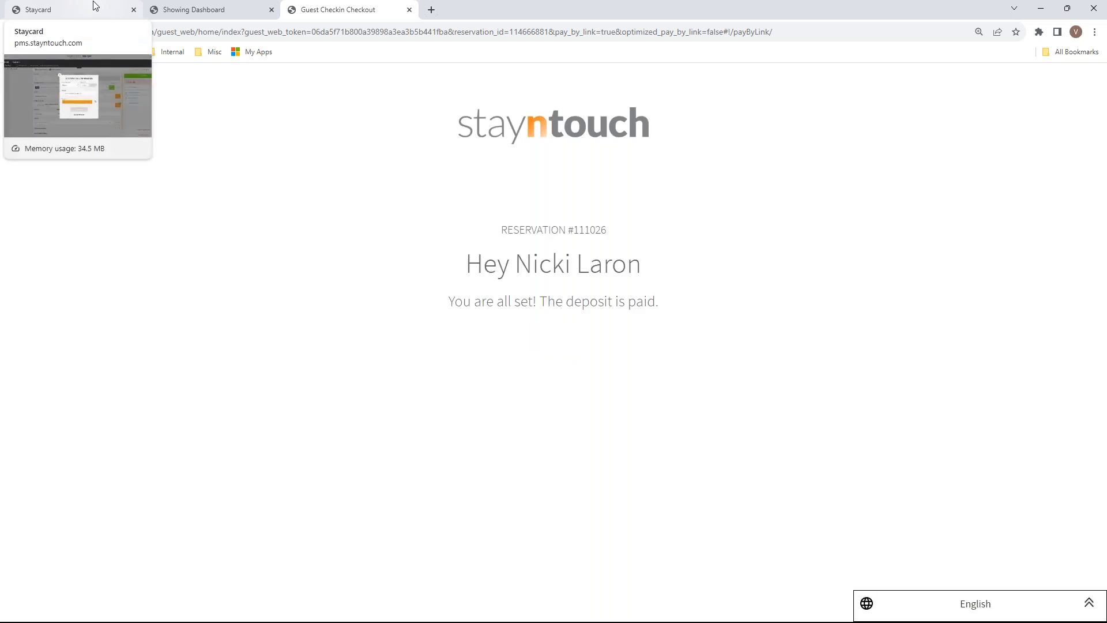
pyautogui.click(93, 2)
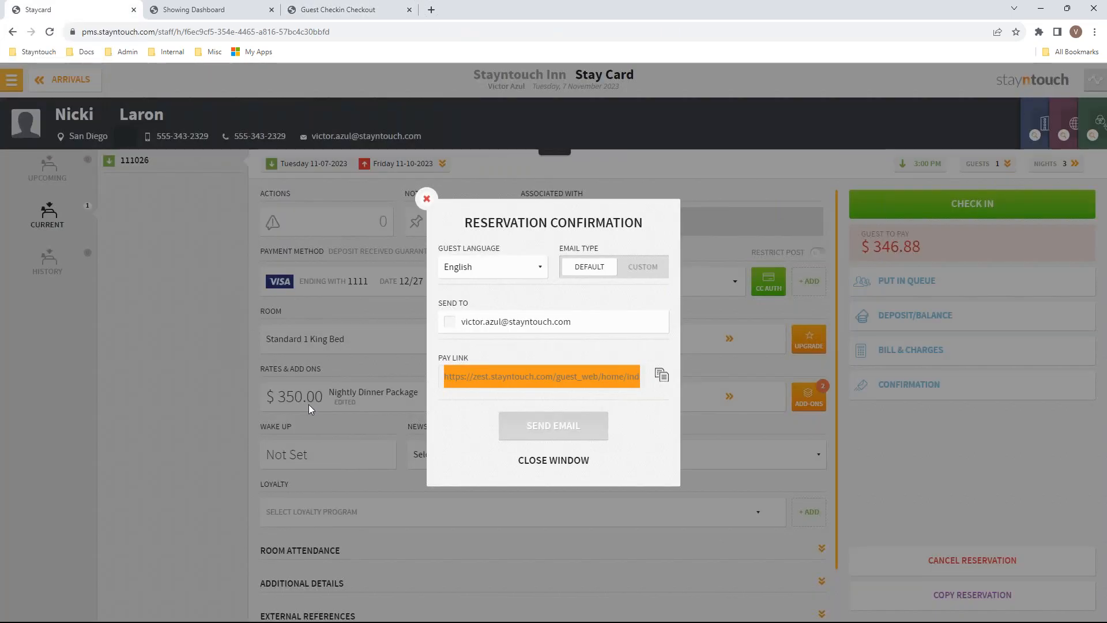